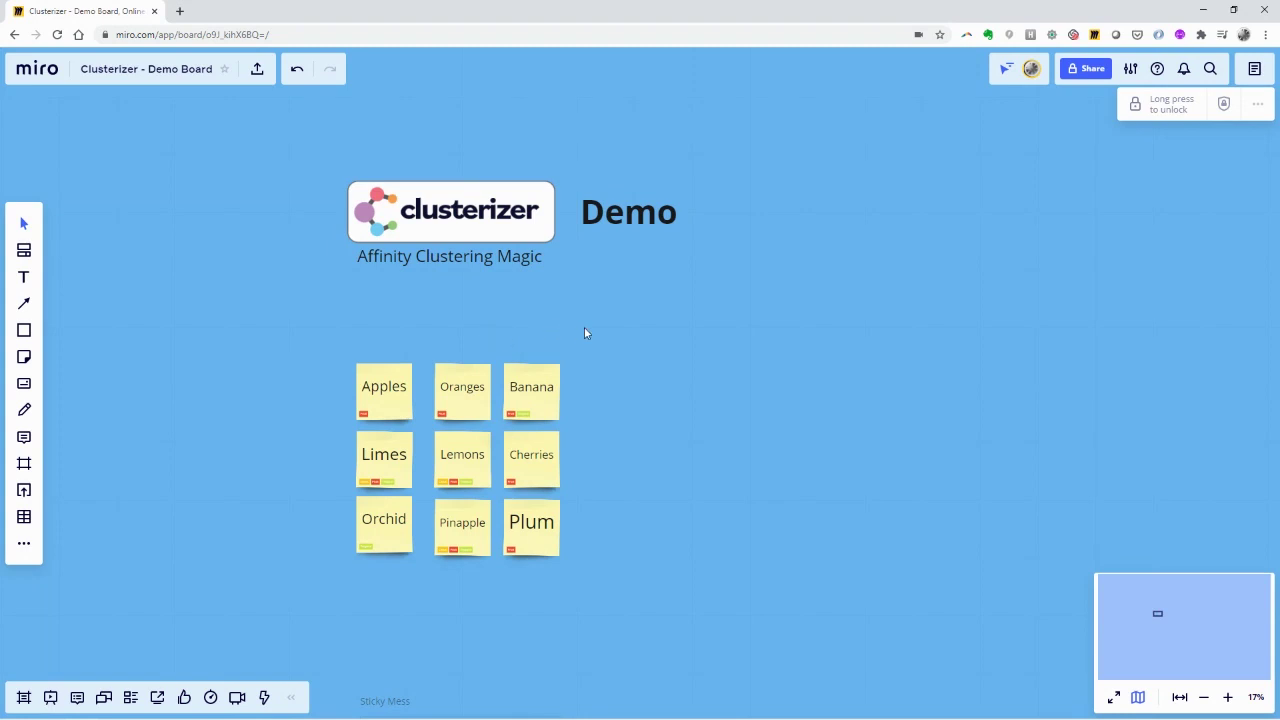
- Examine the nine fruit sticky notes below the Demo title and the tags on each one
drag(592, 318, 314, 566)
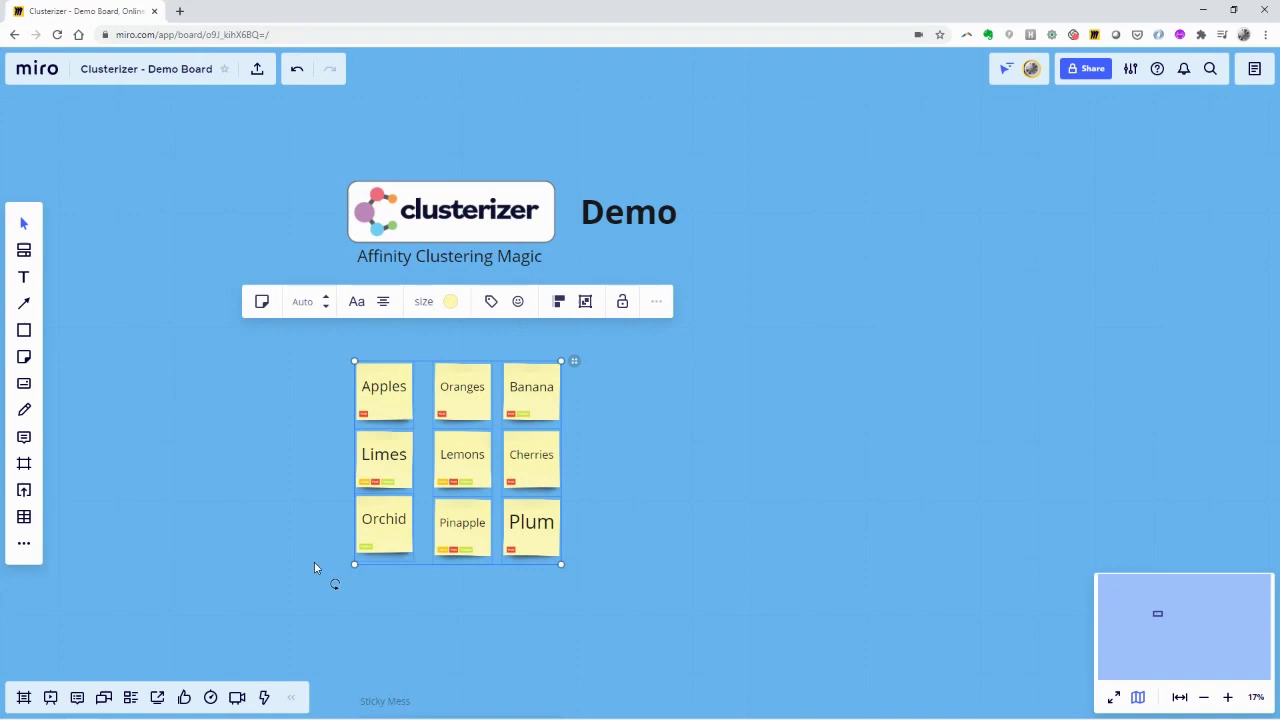
click(641, 456)
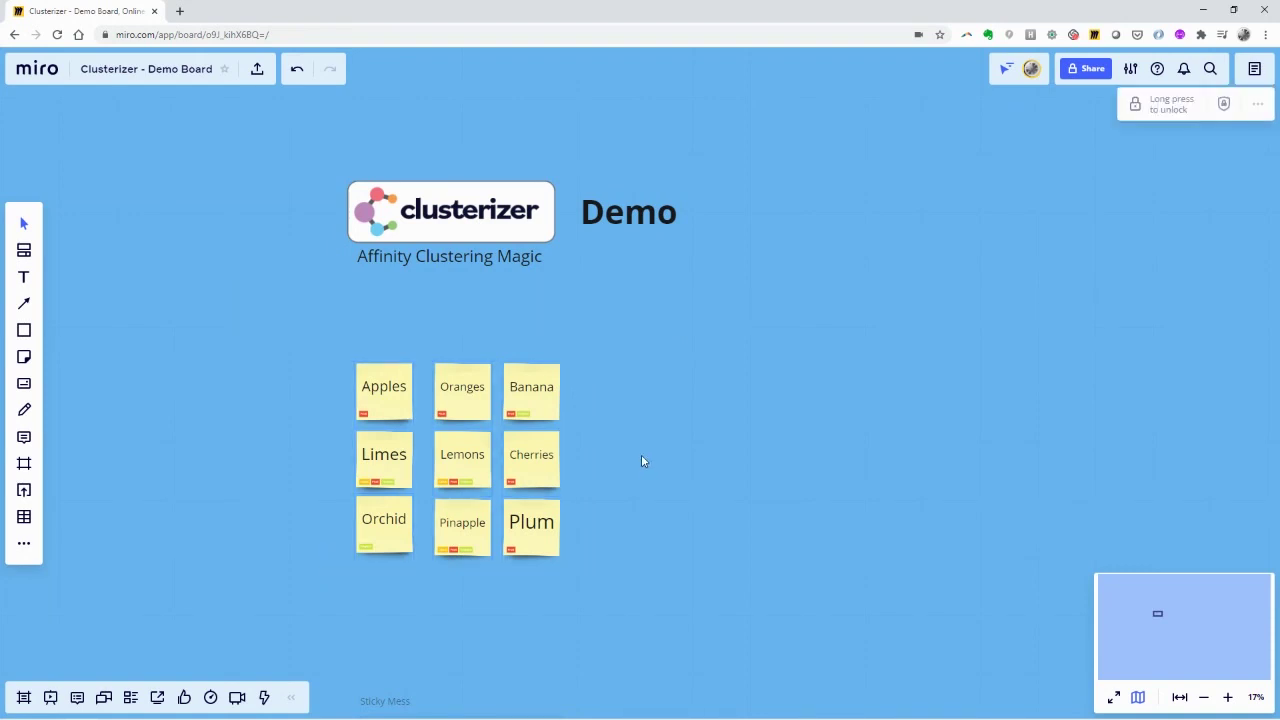
scroll(618, 489, down, 1)
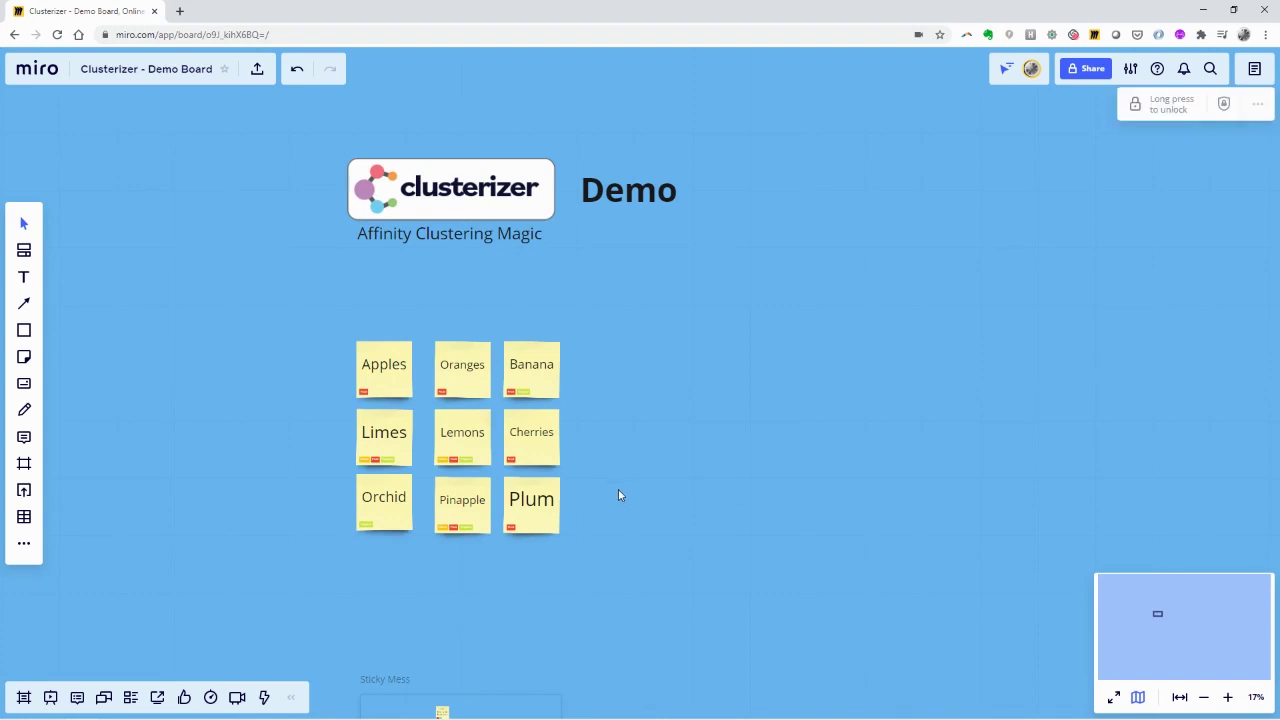
scroll(618, 489, up, 3)
drag(583, 240, 193, 646)
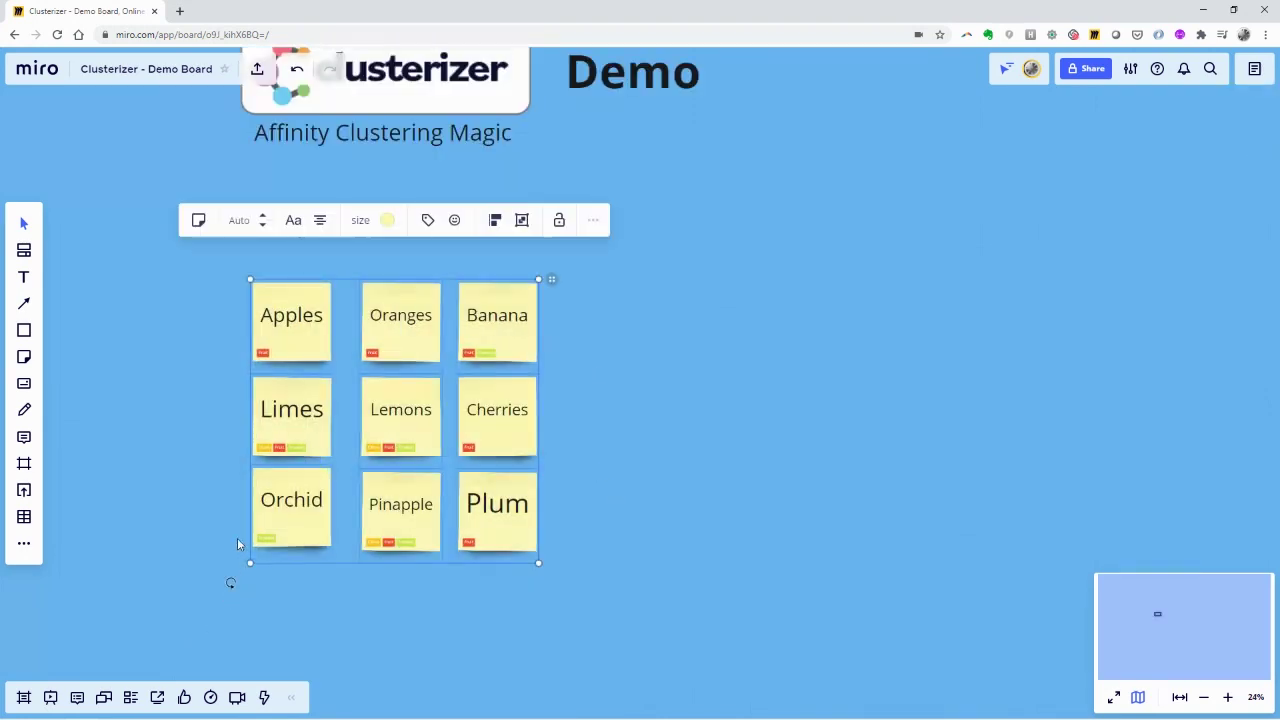
click(598, 342)
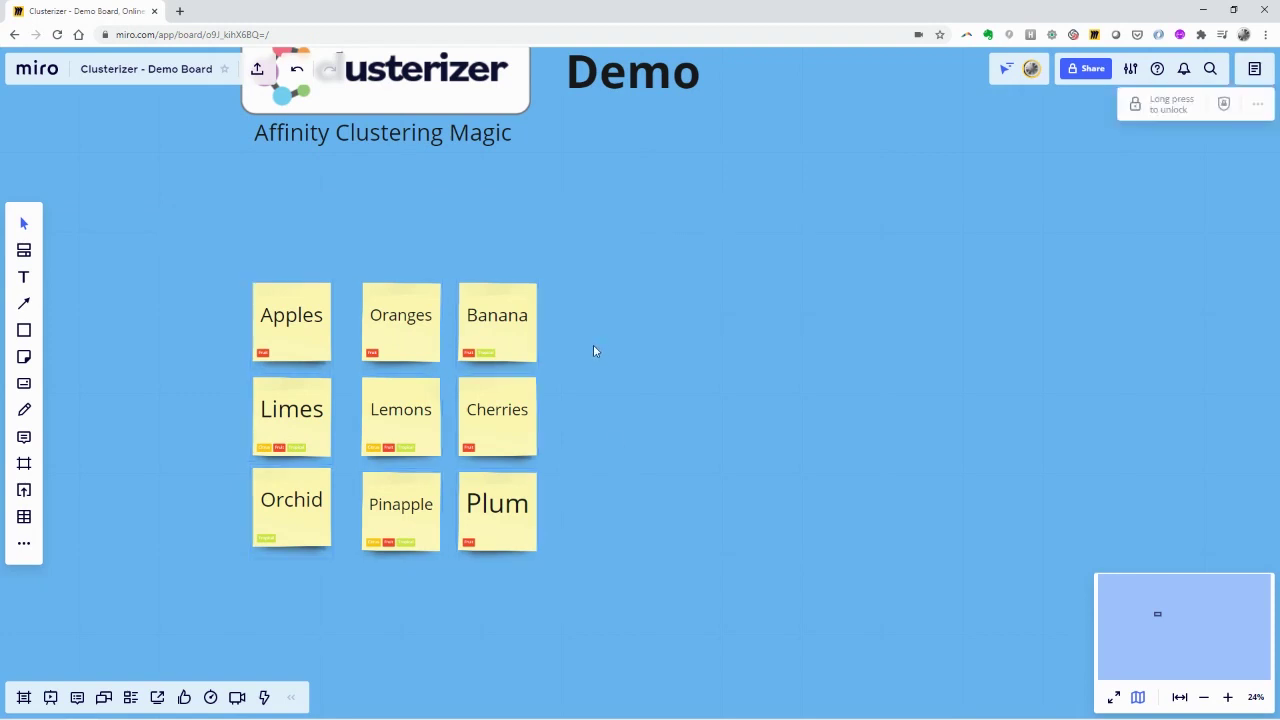
drag(594, 314, 619, 339)
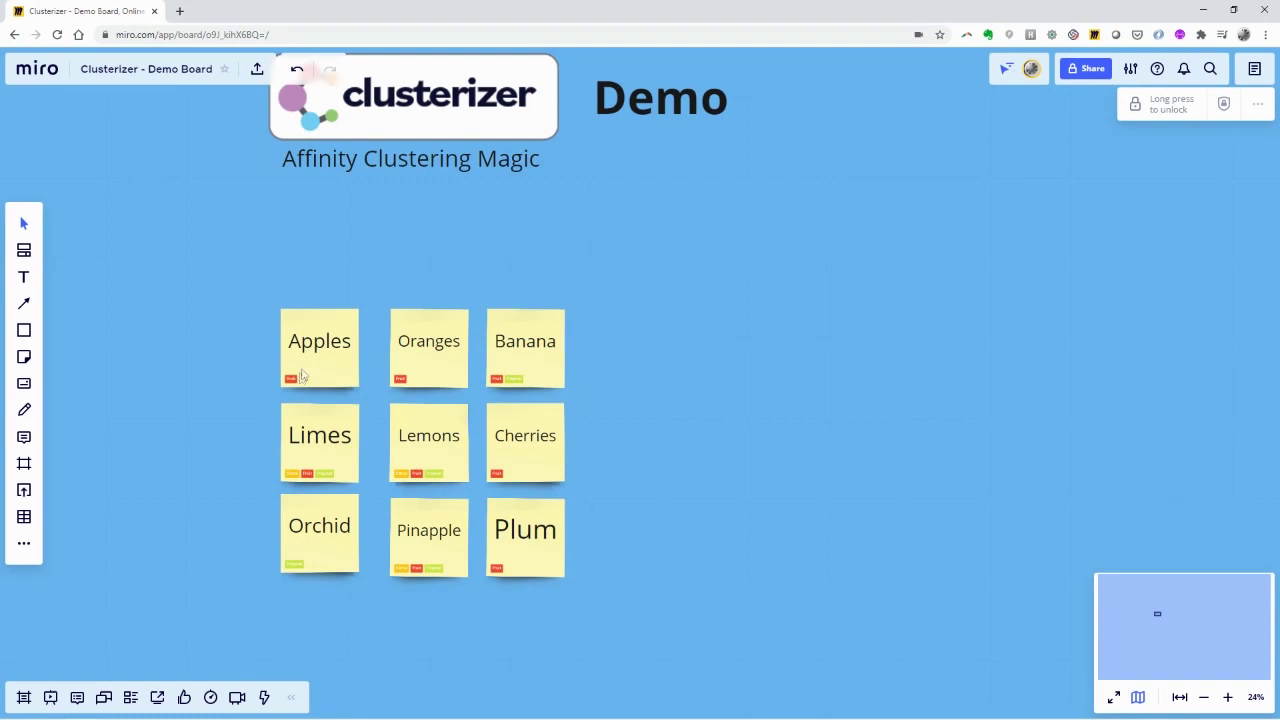
scroll(302, 375, up, 5)
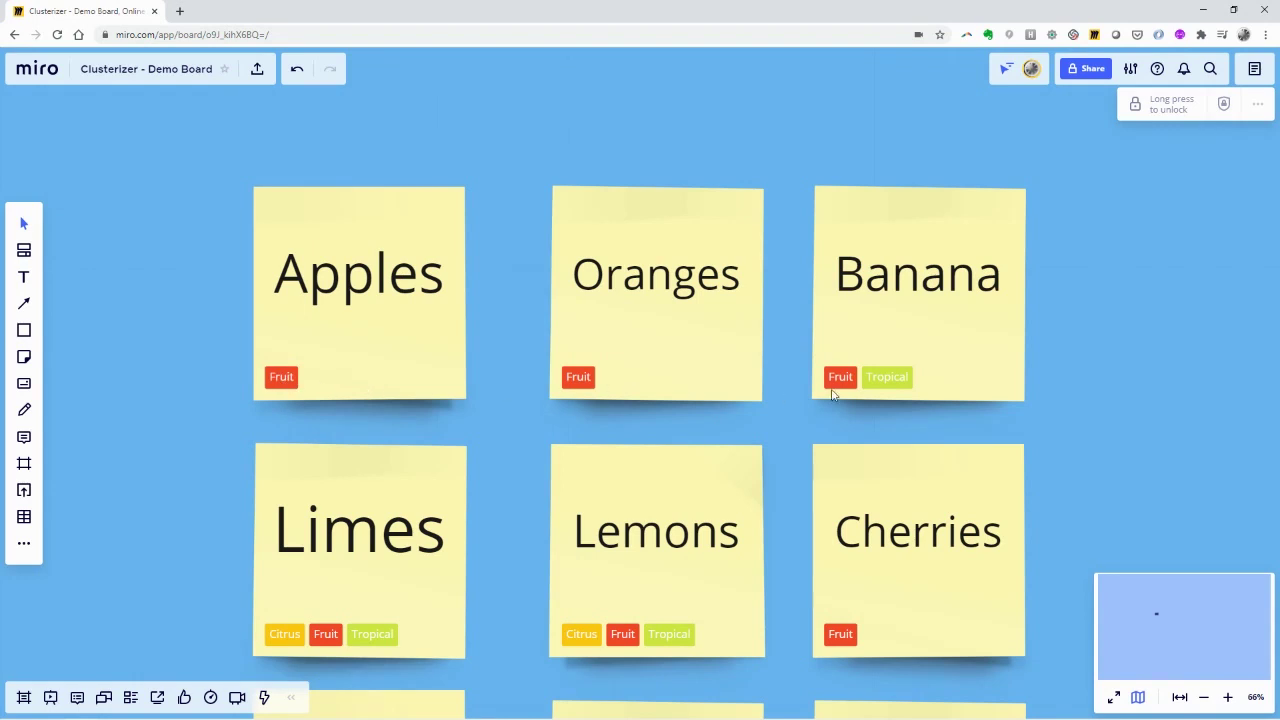
drag(791, 420, 703, 260)
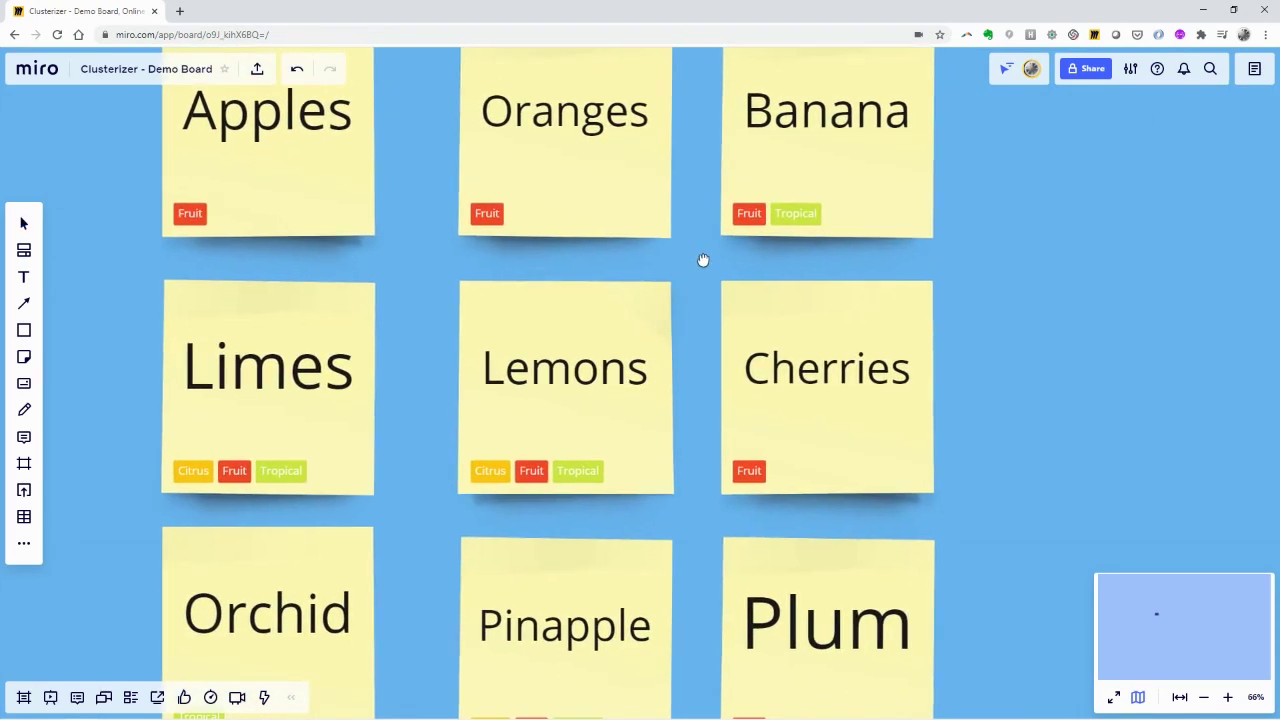
scroll(702, 283, down, 2)
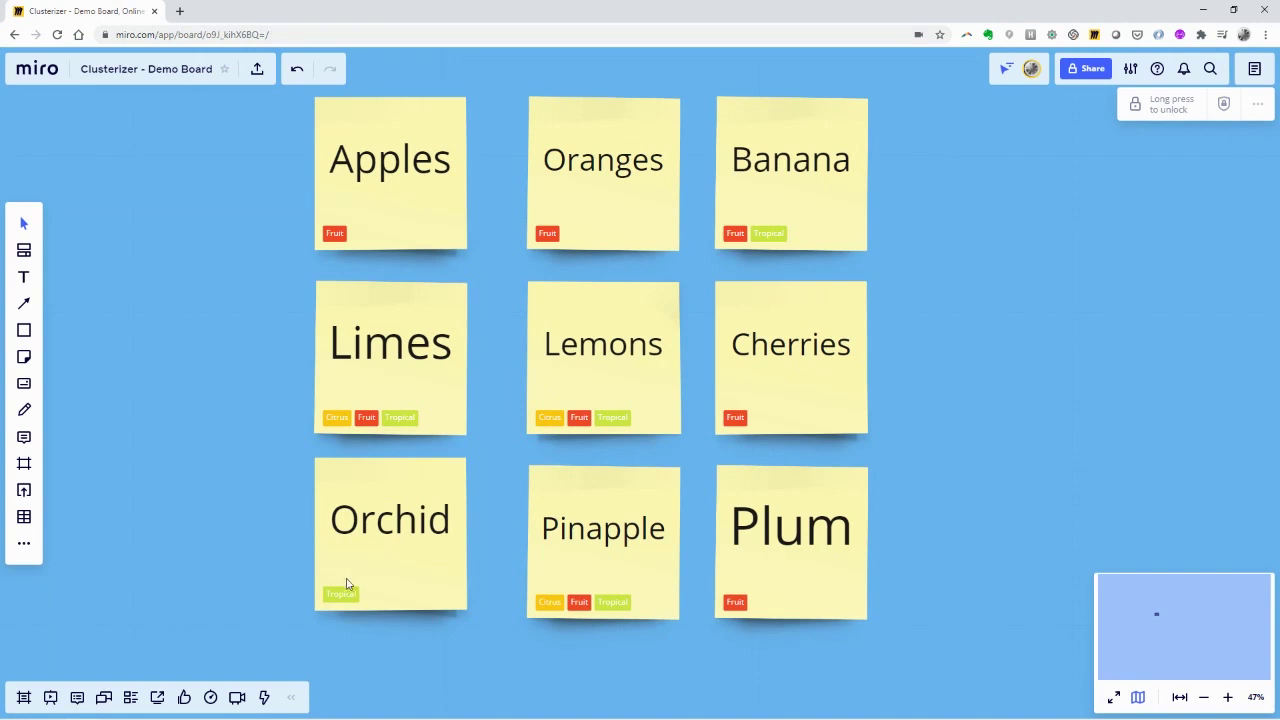
scroll(765, 210, down, 5)
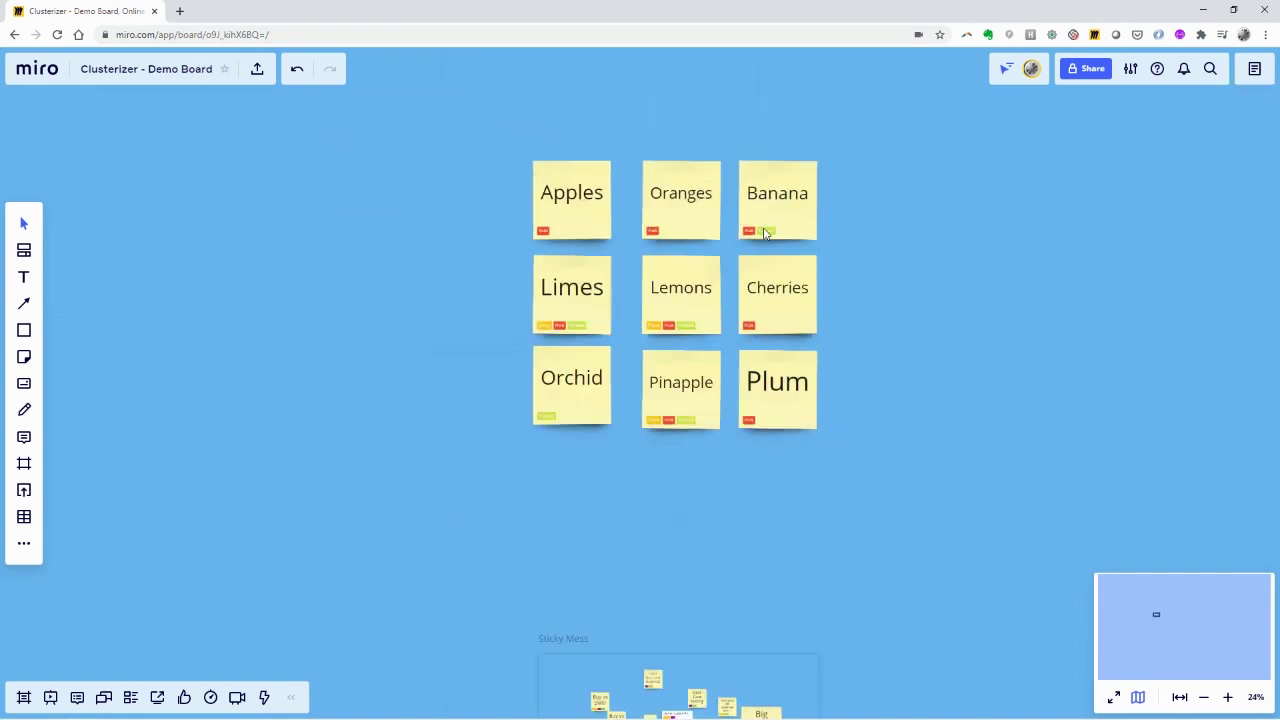
drag(809, 183, 615, 287)
click(615, 287)
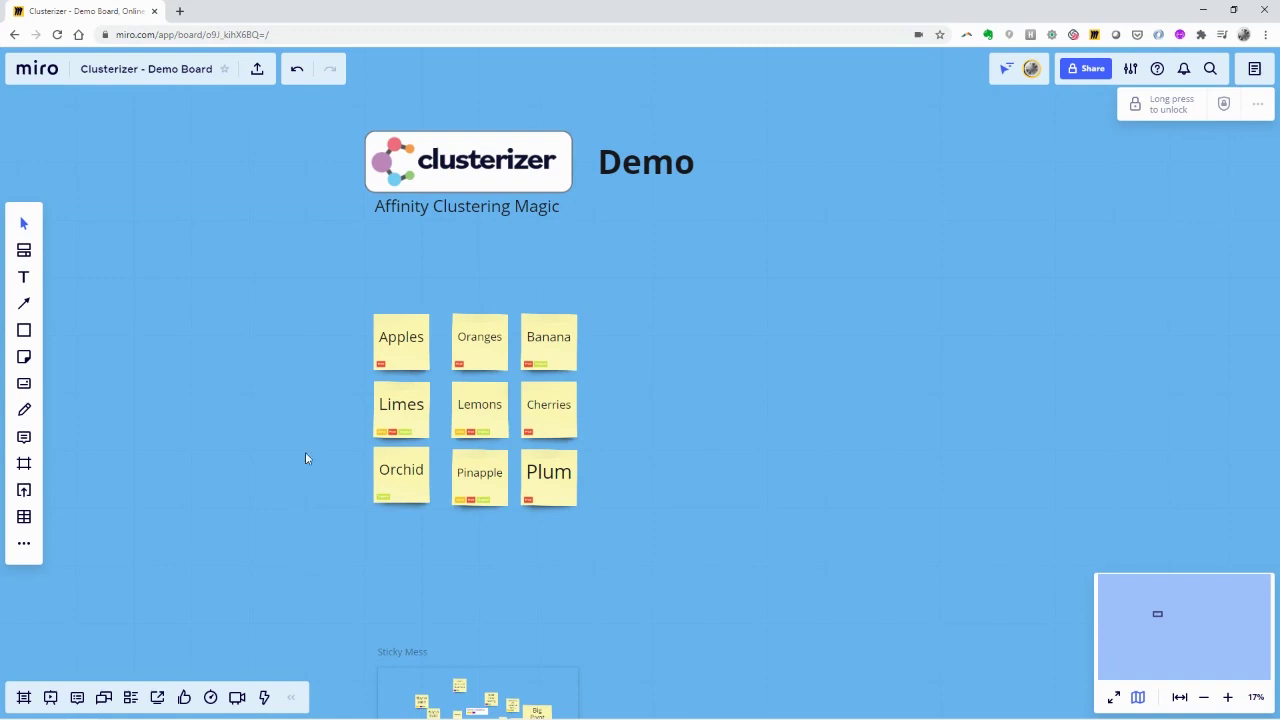
- Select the nine fruit sticky notes, pin the Clusterizer app for quick access and open it to preview their tag network
drag(596, 285, 352, 530)
click(25, 548)
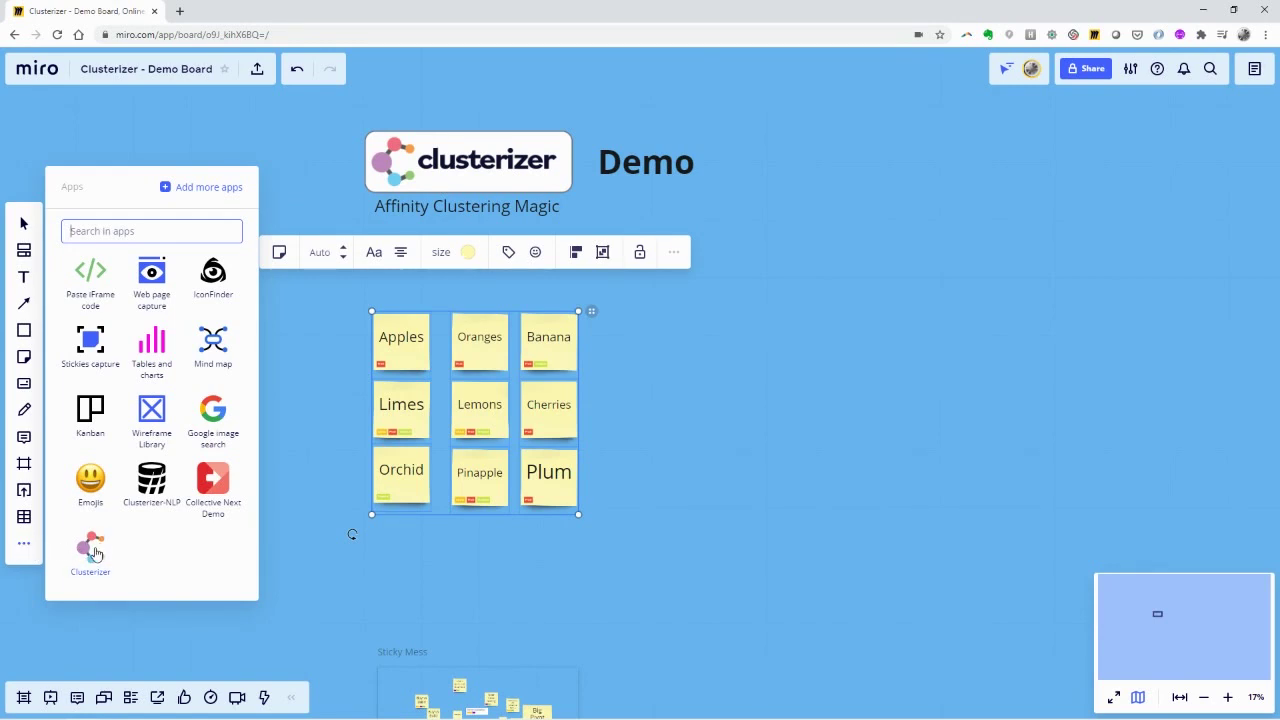
drag(93, 552, 25, 536)
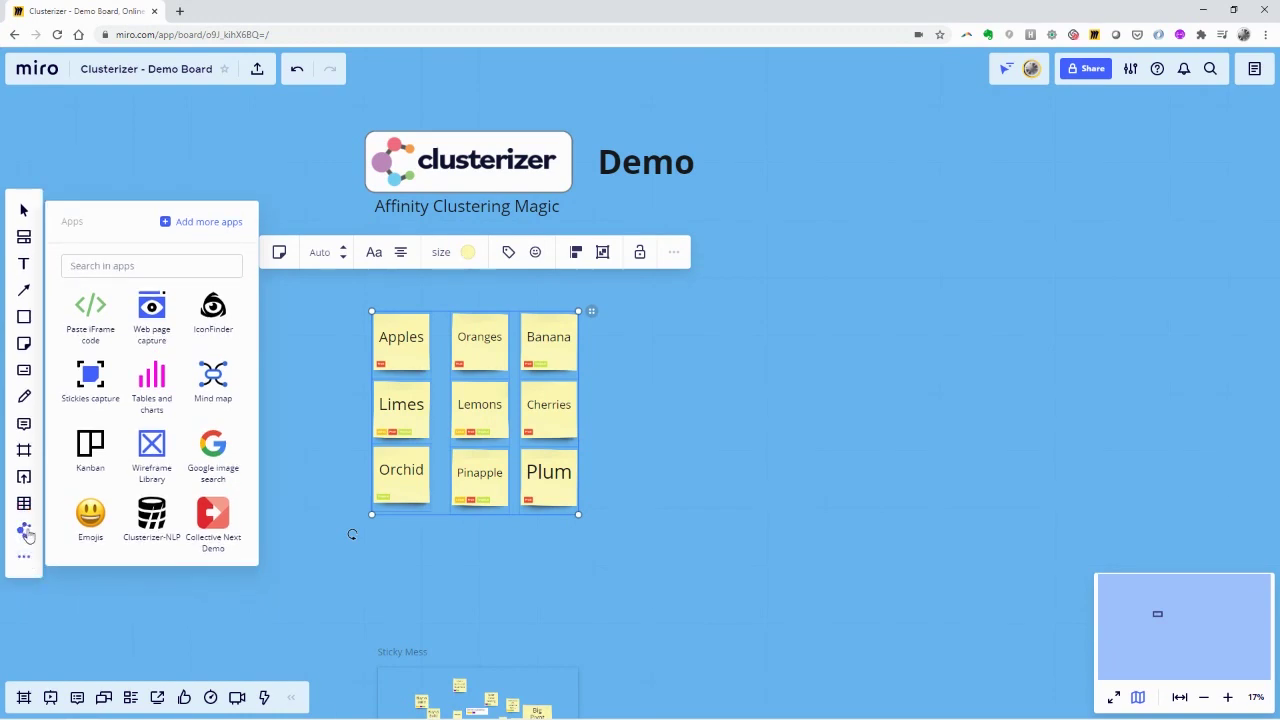
click(25, 532)
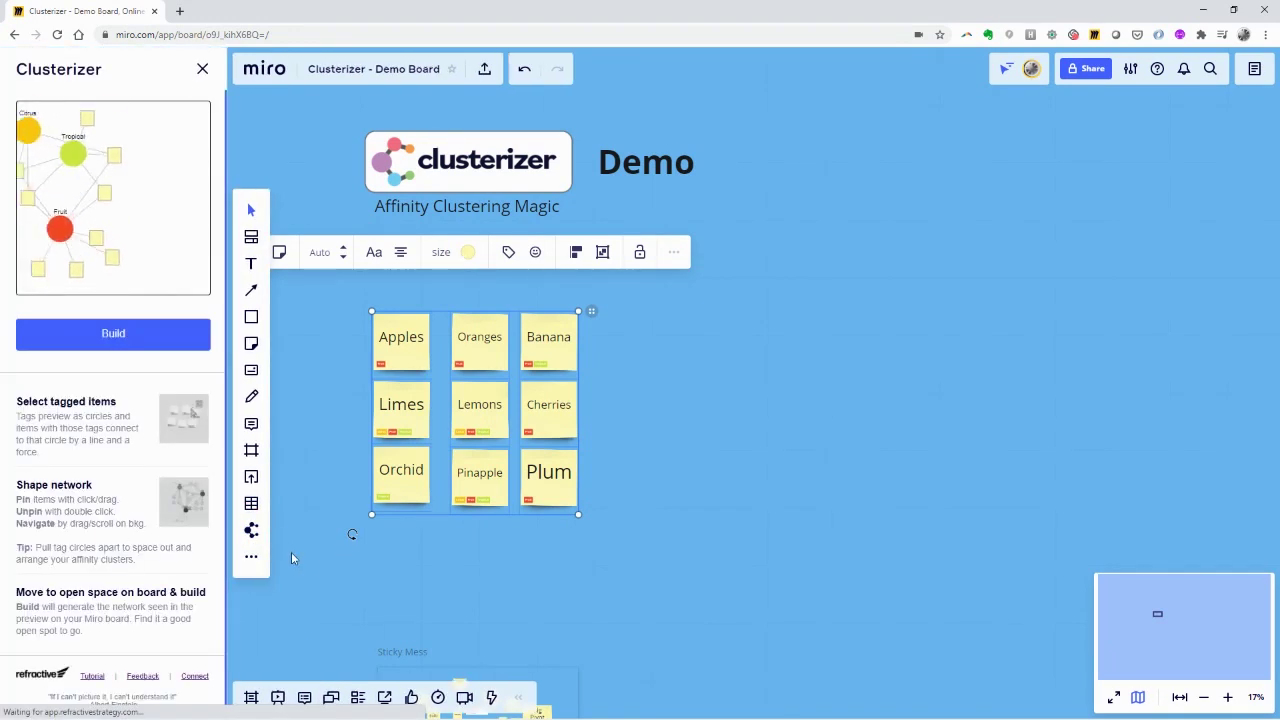
click(251, 557)
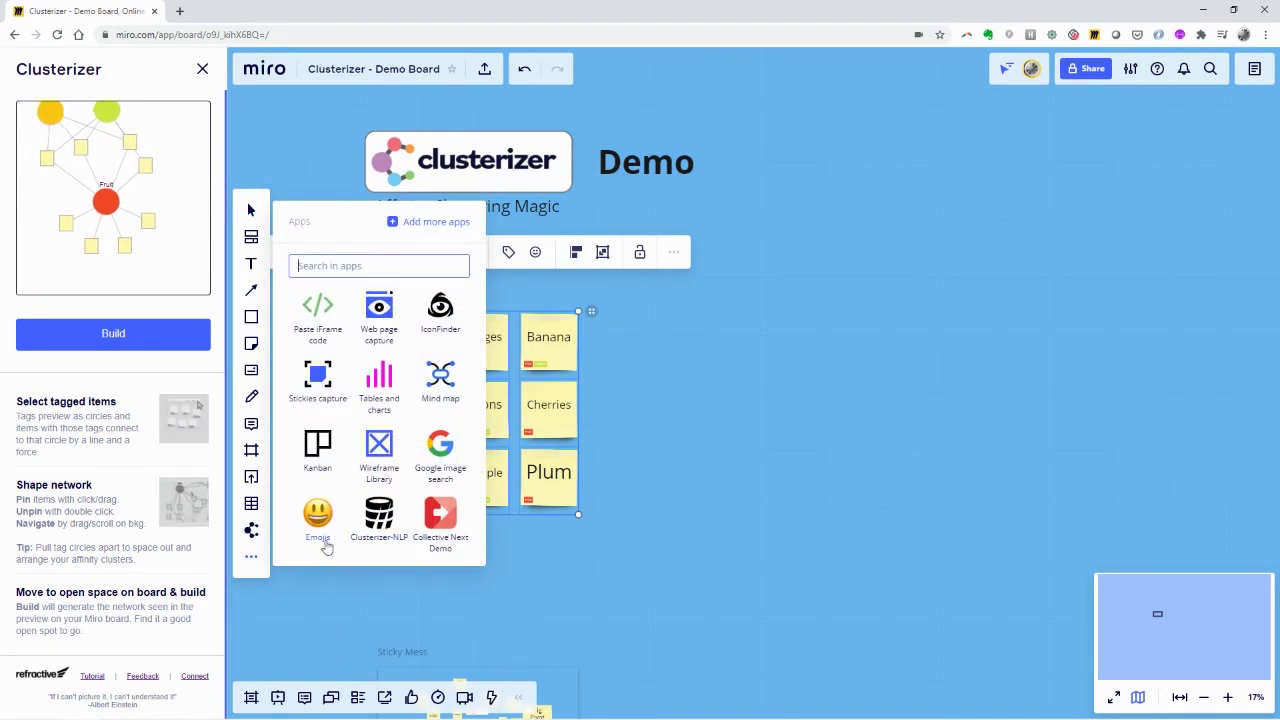
click(640, 324)
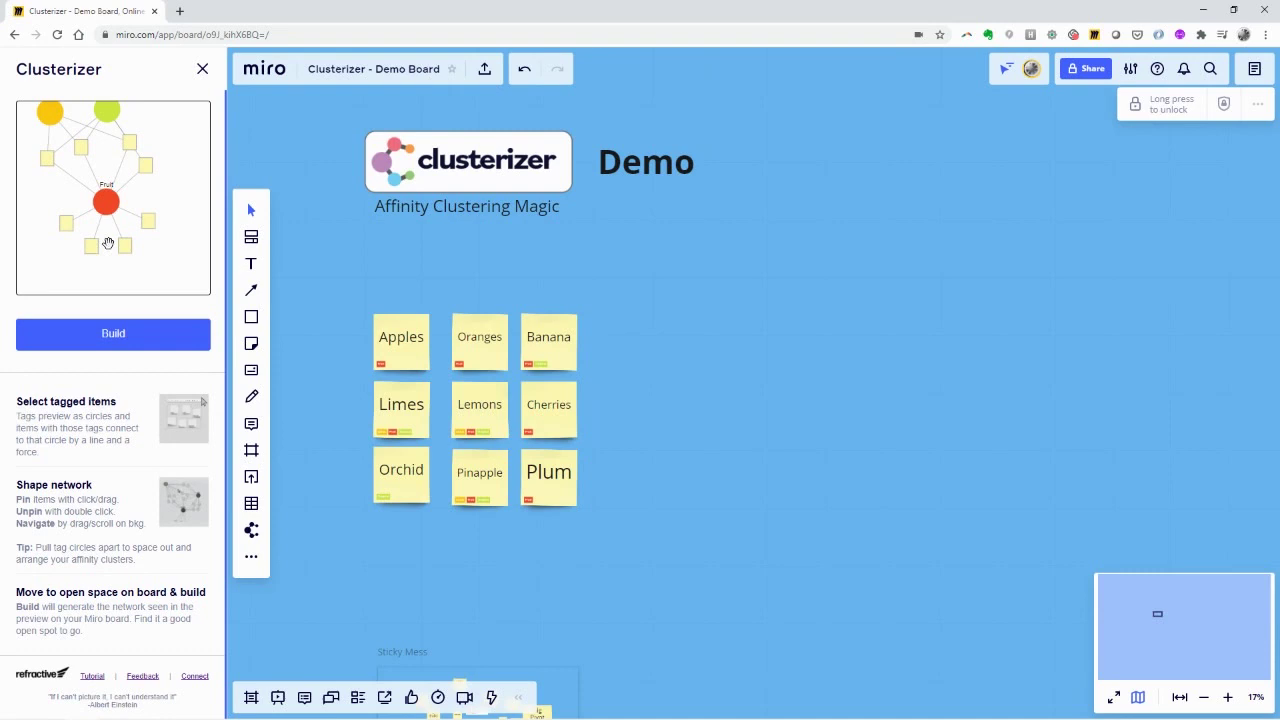
- Pull the Fruit, Citrus and Tropical tag circles apart in the Clusterizer network preview
drag(106, 204, 155, 296)
drag(63, 184, 24, 243)
drag(111, 171, 99, 101)
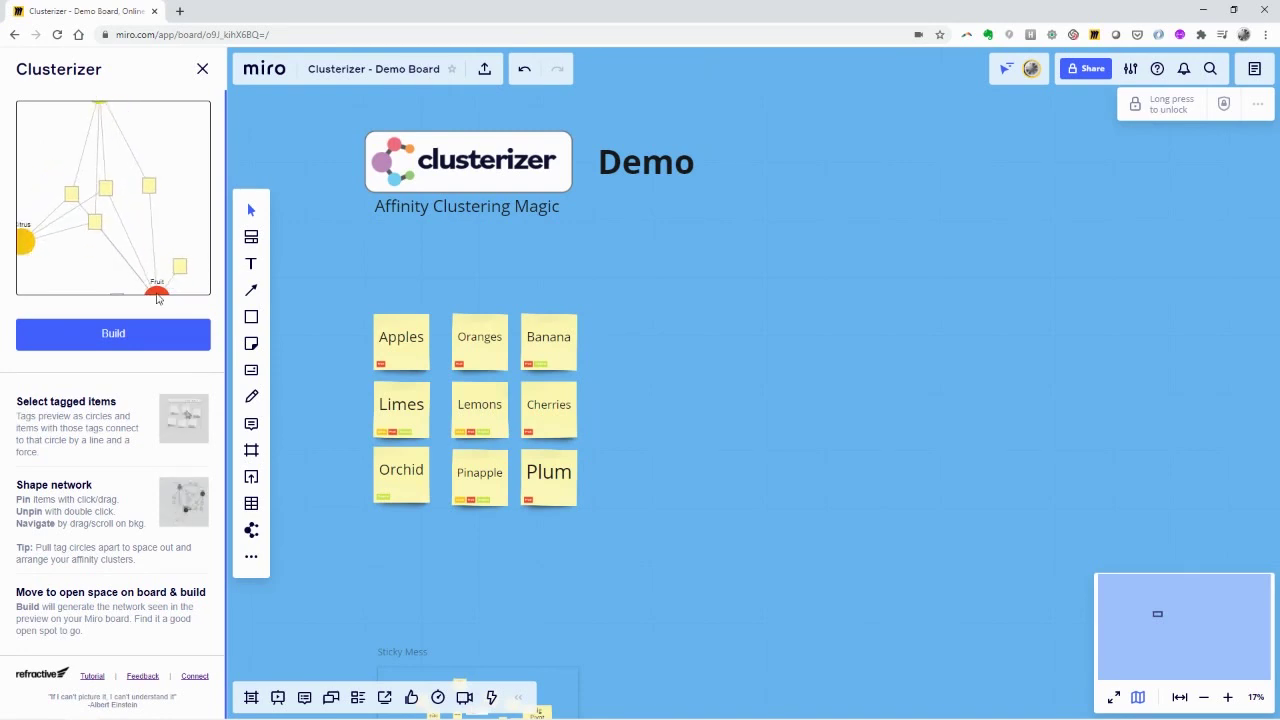
drag(157, 294, 160, 241)
drag(164, 167, 186, 205)
scroll(148, 198, down, 1)
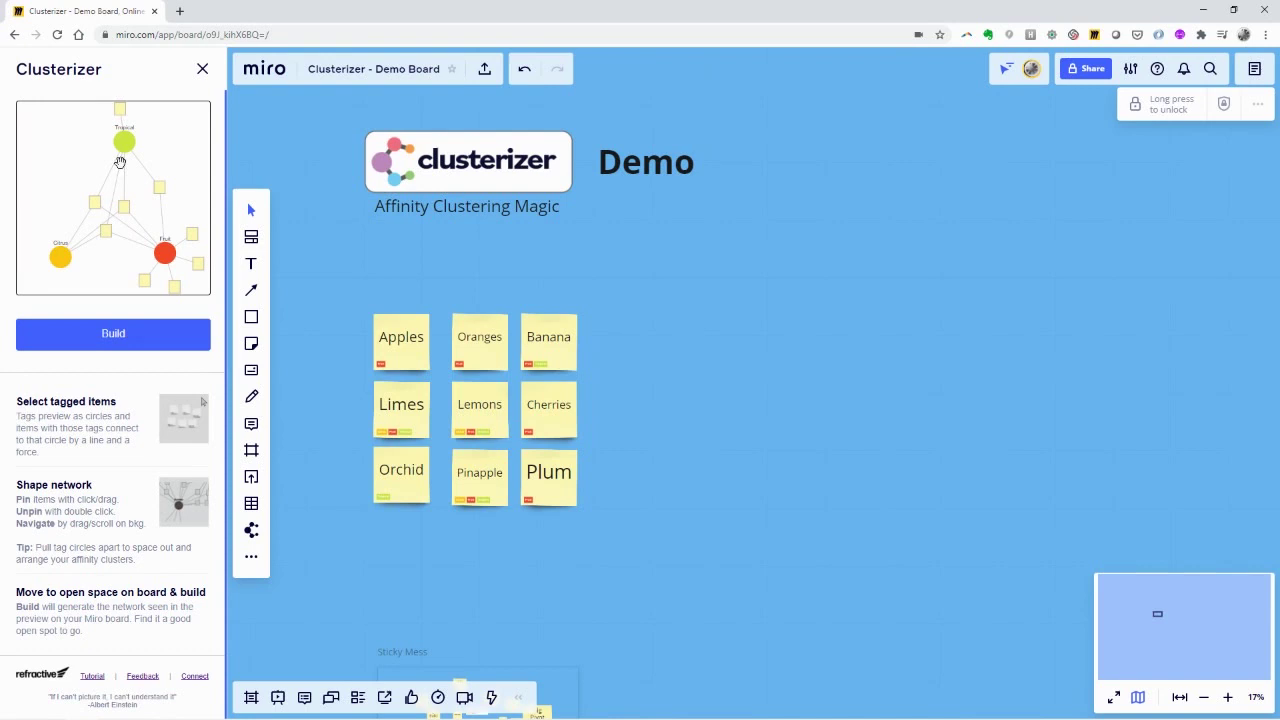
- Spread the preview's tag circles into a wider triangle, with Tropical at the top, Citrus lower left and Fruit lower right
drag(129, 147, 104, 113)
drag(60, 257, 28, 268)
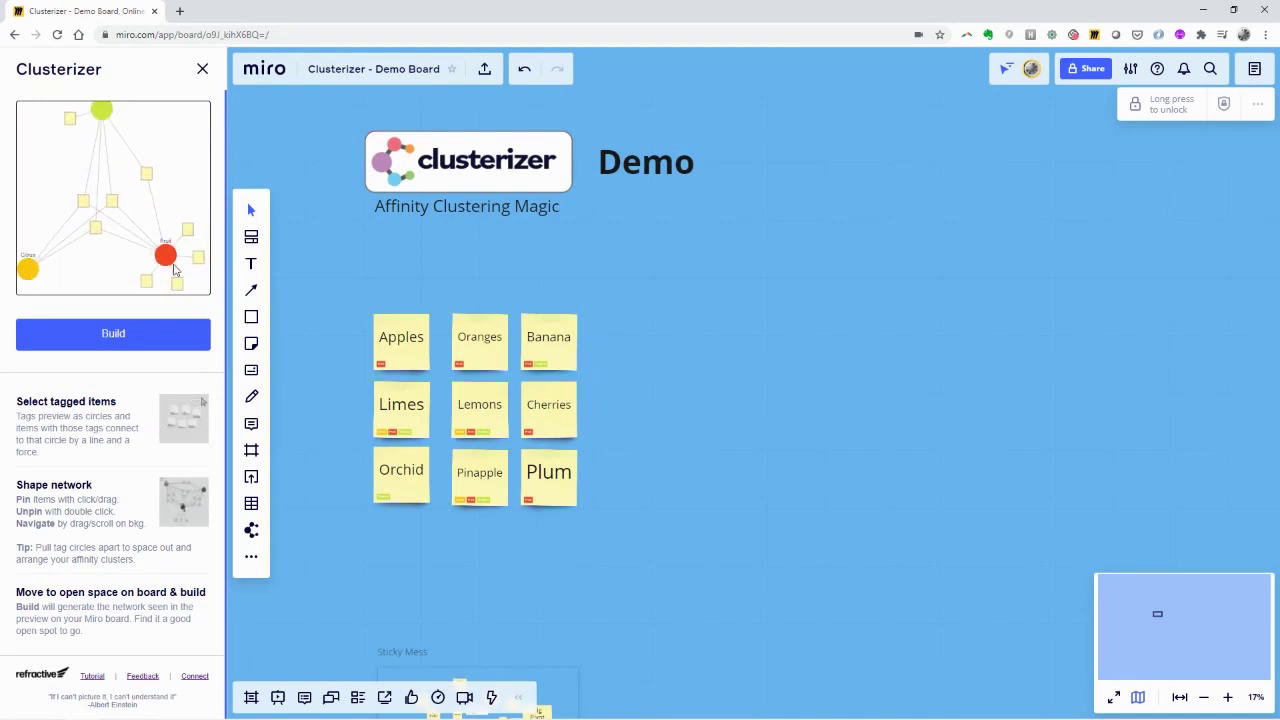
drag(165, 253, 188, 274)
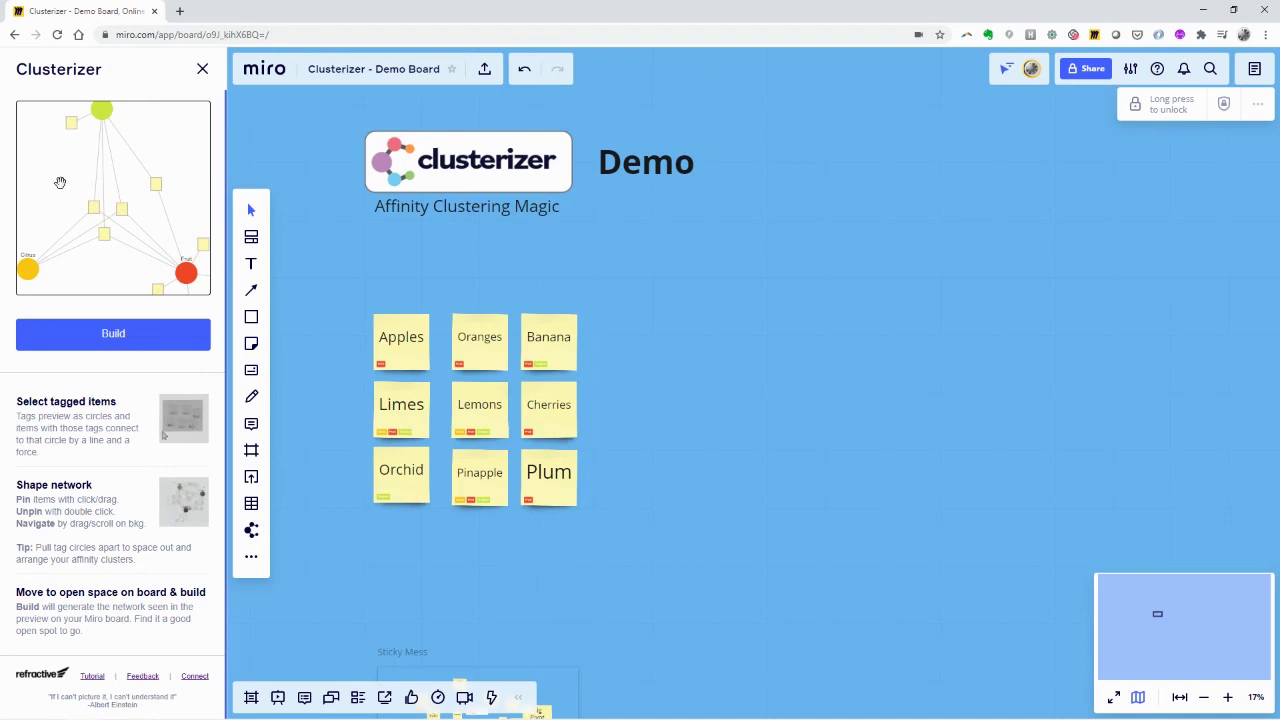
drag(60, 180, 108, 144)
scroll(76, 178, down, 2)
scroll(76, 178, down, 3)
drag(62, 239, 51, 243)
drag(144, 242, 156, 249)
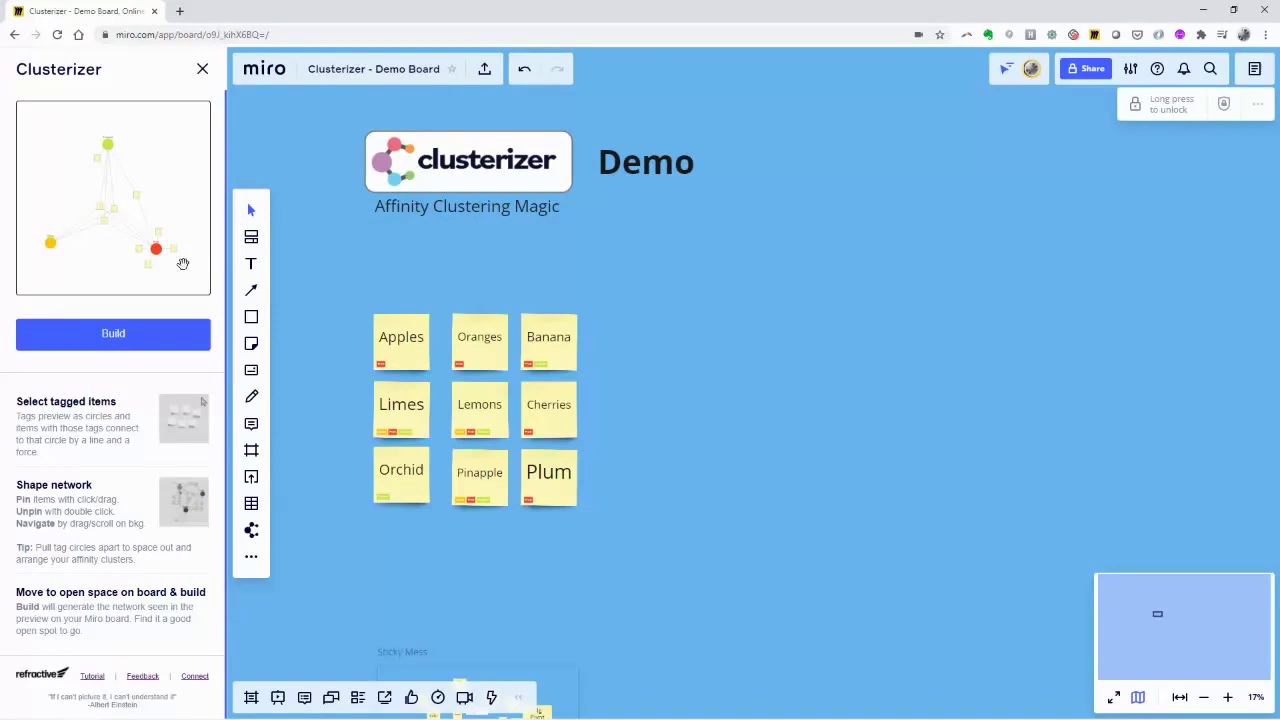
- Inspect the names of the sticky notes shared by all three tags in the middle of the network preview
scroll(159, 251, up, 3)
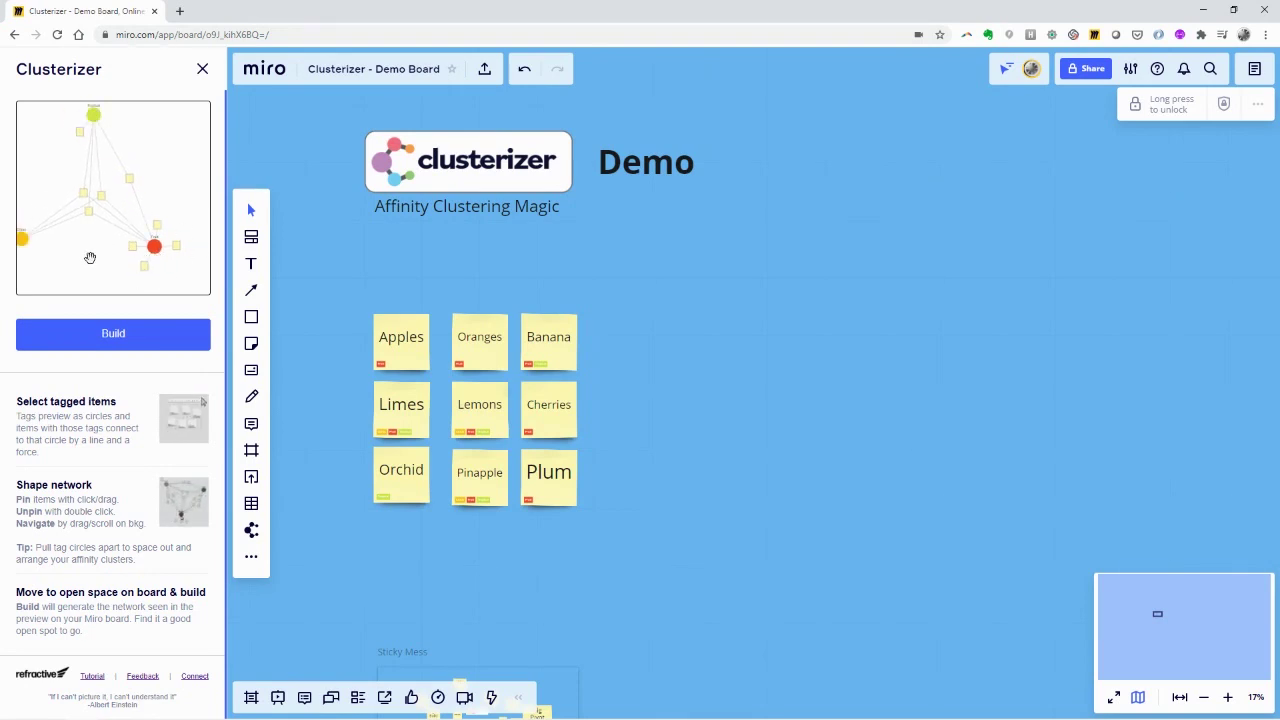
drag(89, 257, 142, 268)
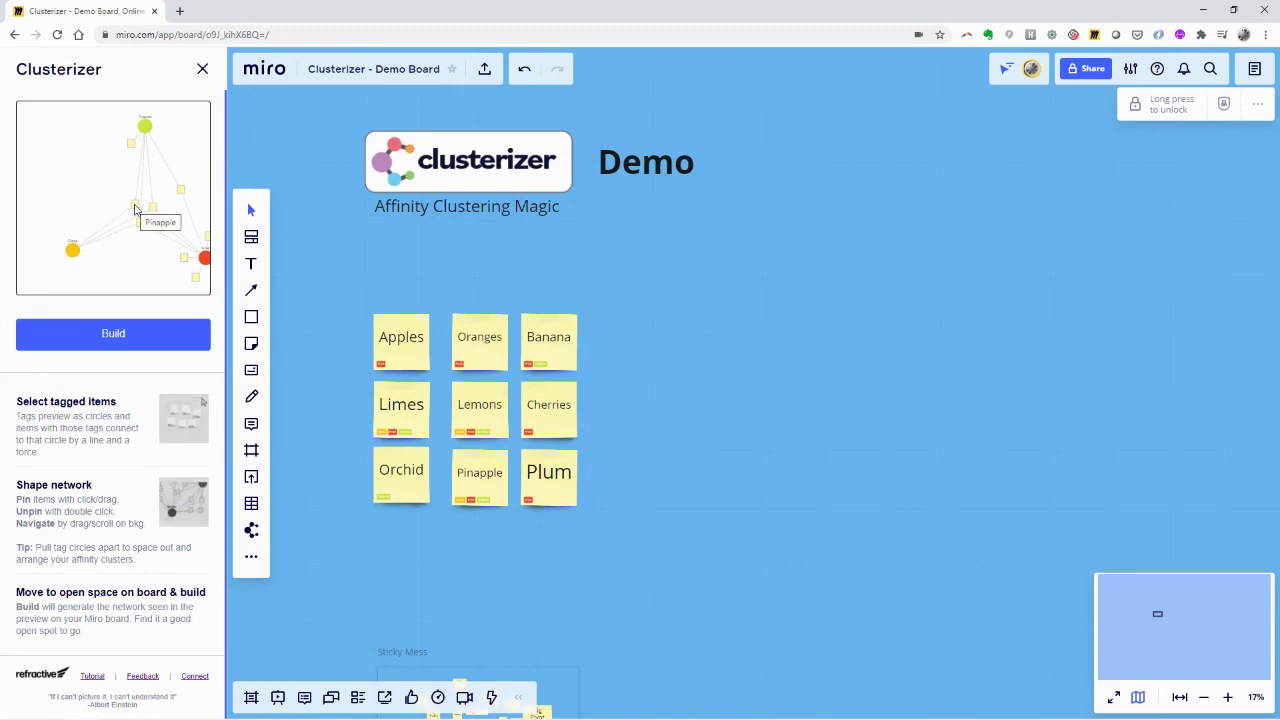
mouse_move(141, 229)
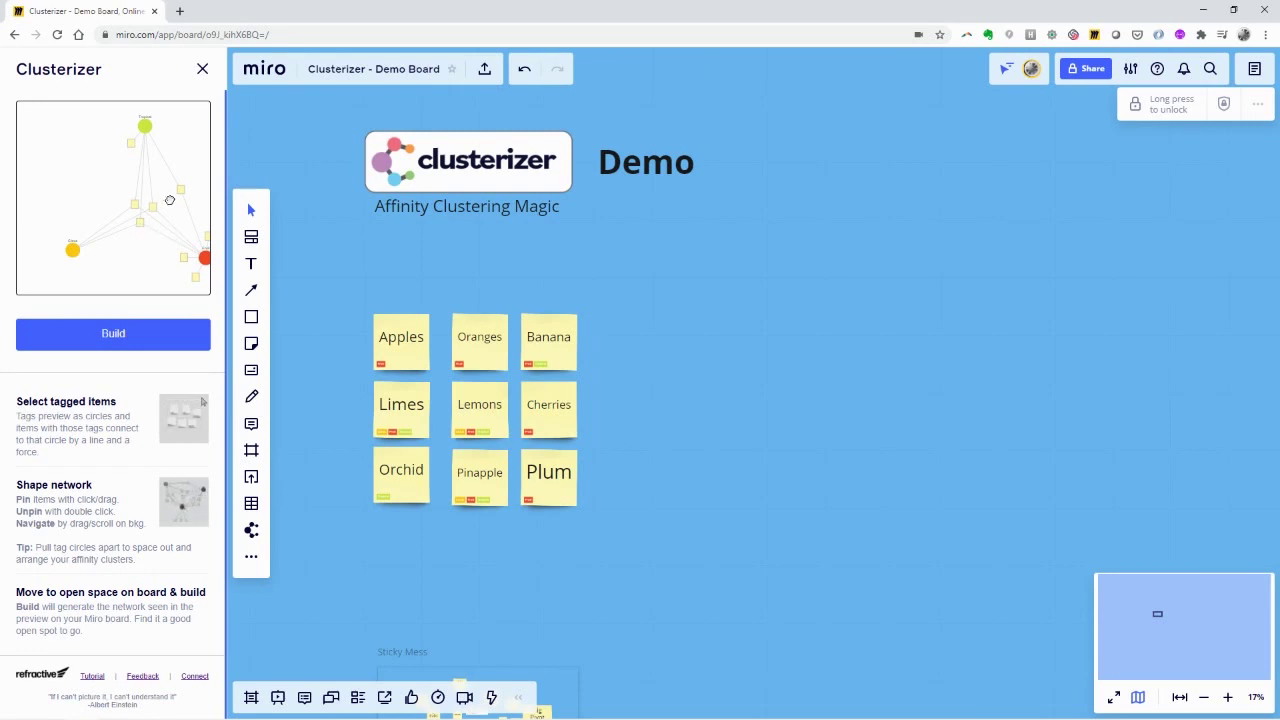
drag(170, 200, 110, 197)
mouse_move(122, 194)
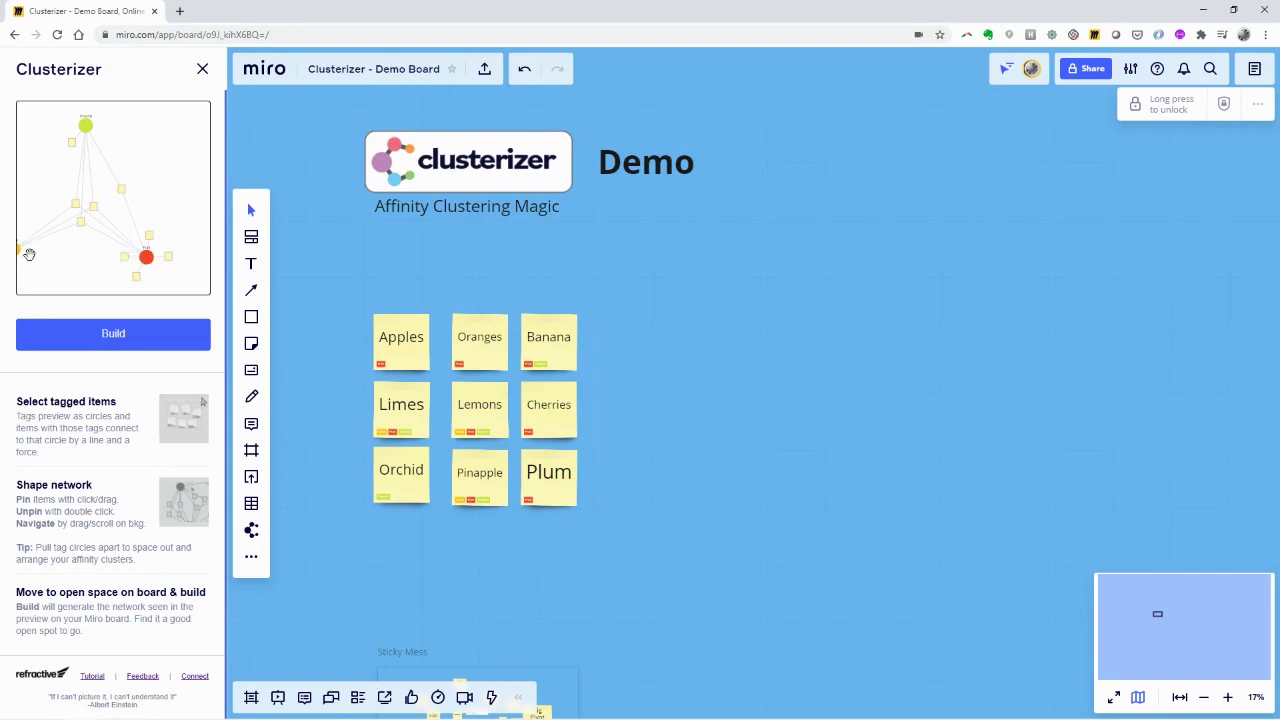
drag(40, 251, 82, 269)
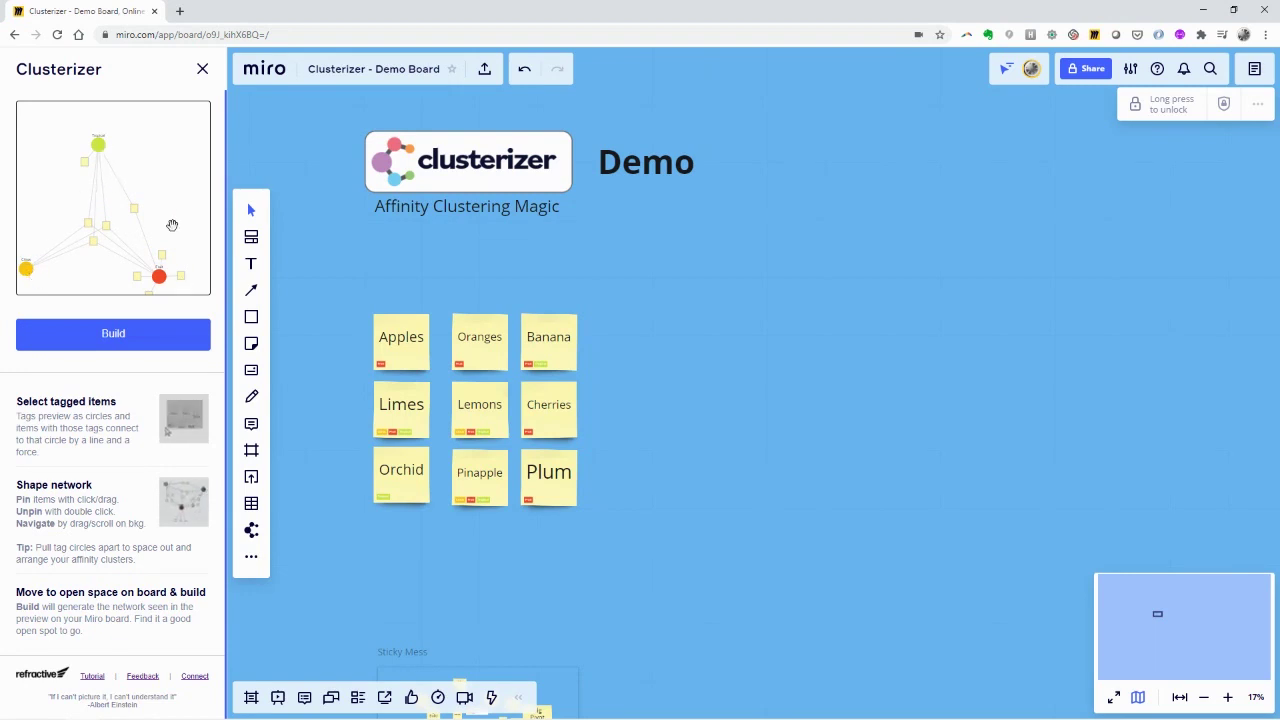
- Build the arranged tag network on the open board space beside the original sticky notes
drag(164, 204, 169, 168)
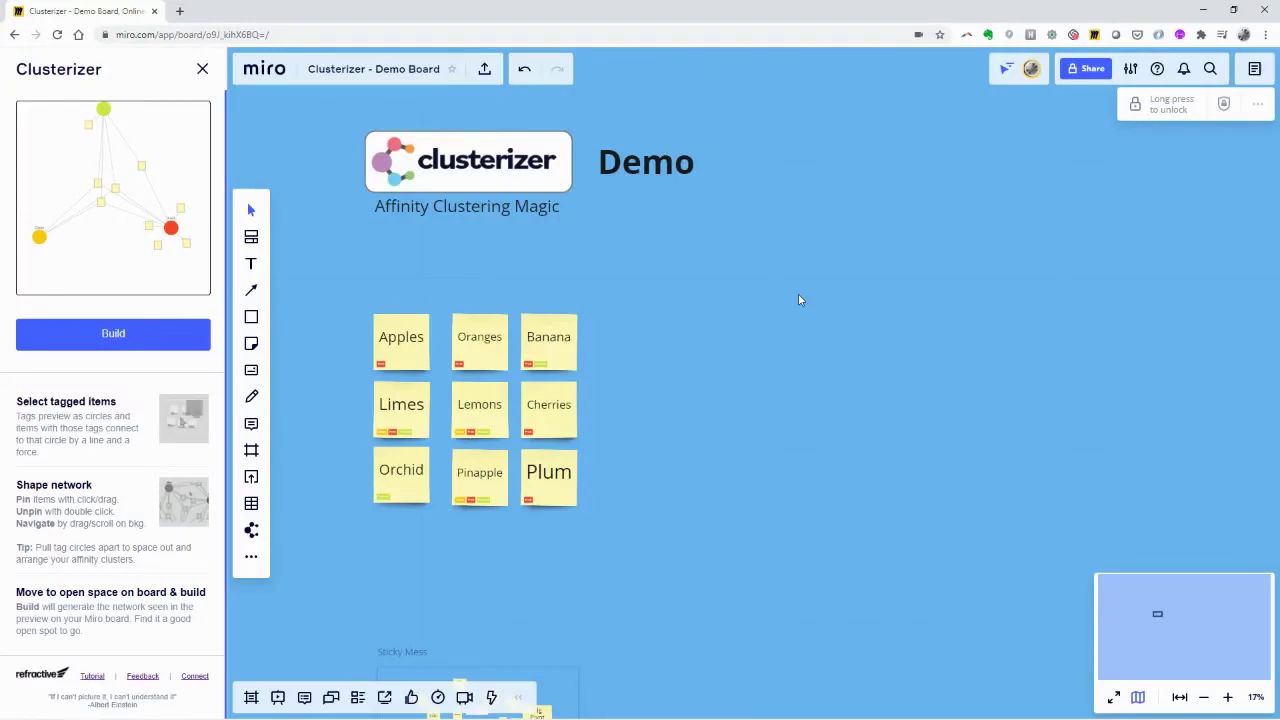
drag(871, 283, 300, 271)
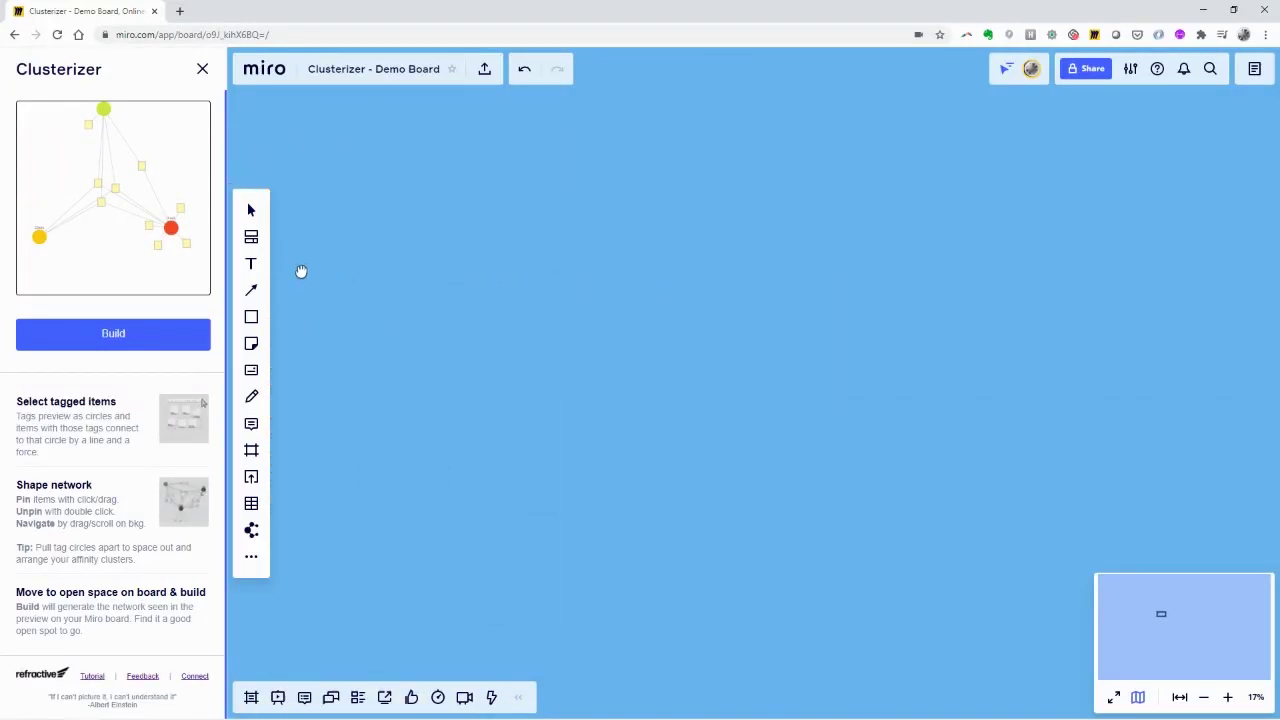
click(145, 335)
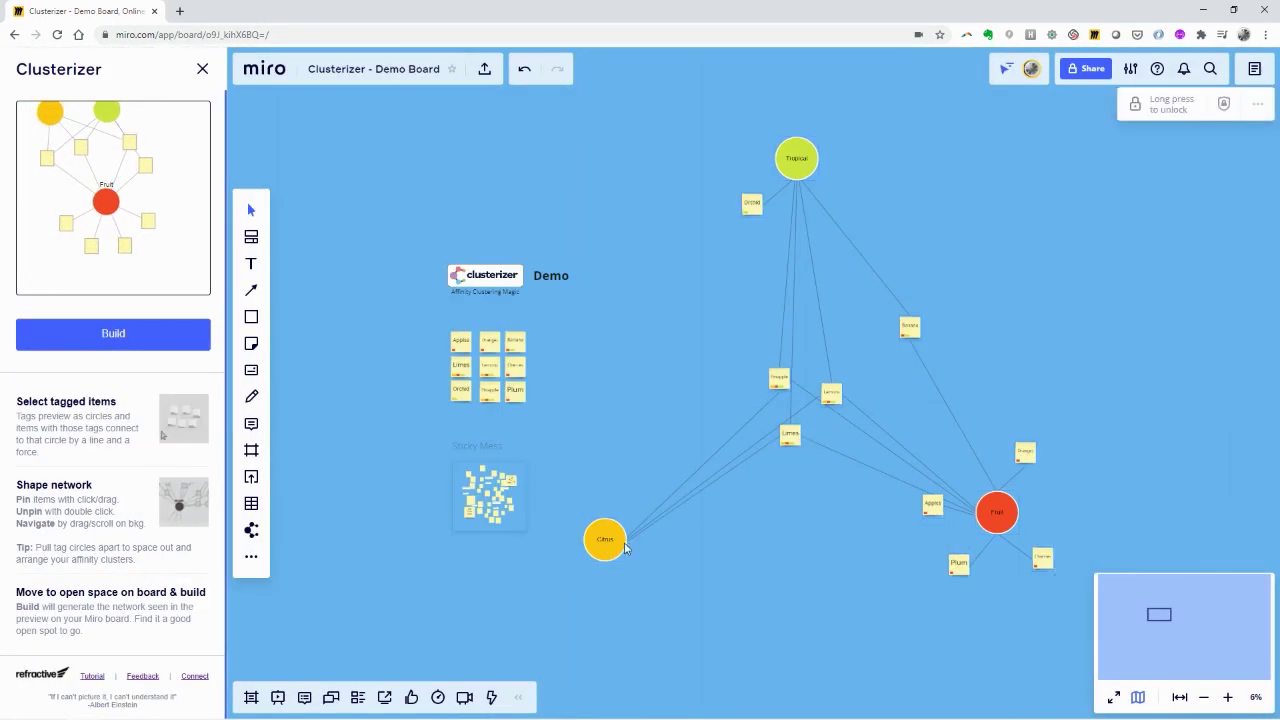
- Move the Citrus, Fruit and Tropical circles inward on the built network, and shift the Orchid note outward
drag(608, 548, 678, 491)
drag(997, 512, 944, 445)
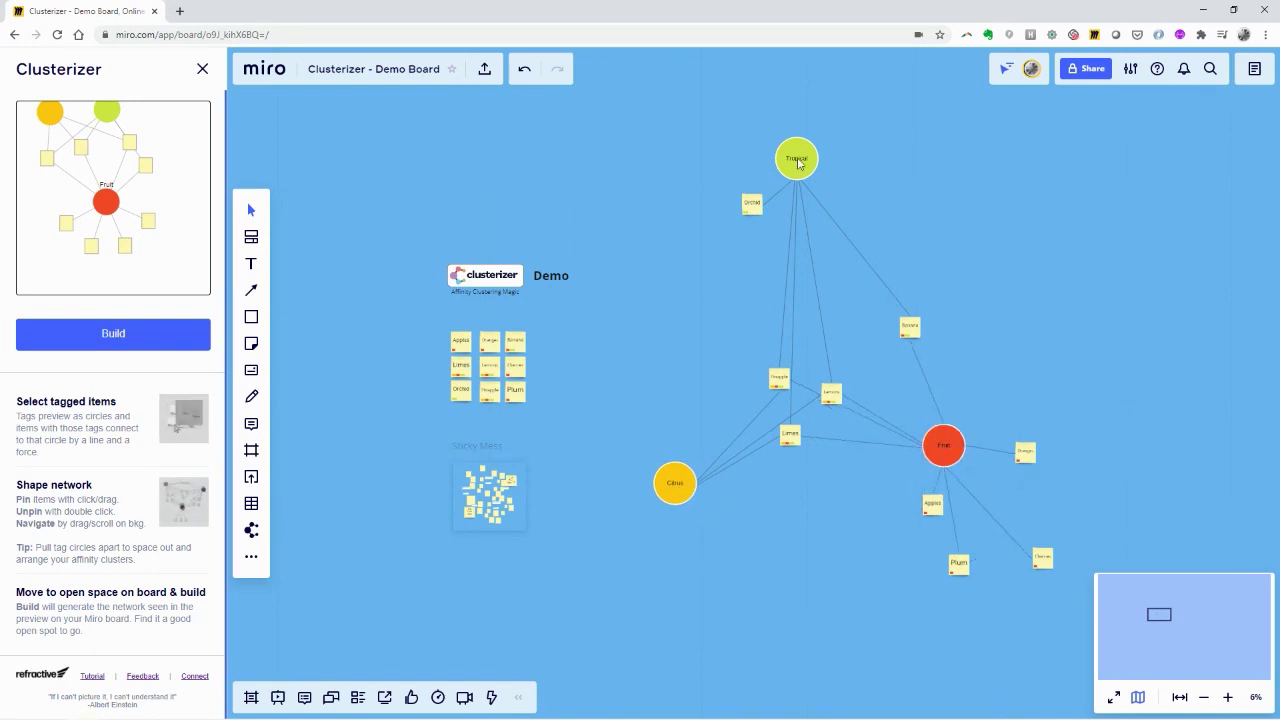
drag(797, 158, 799, 251)
drag(752, 203, 722, 234)
drag(972, 258, 779, 165)
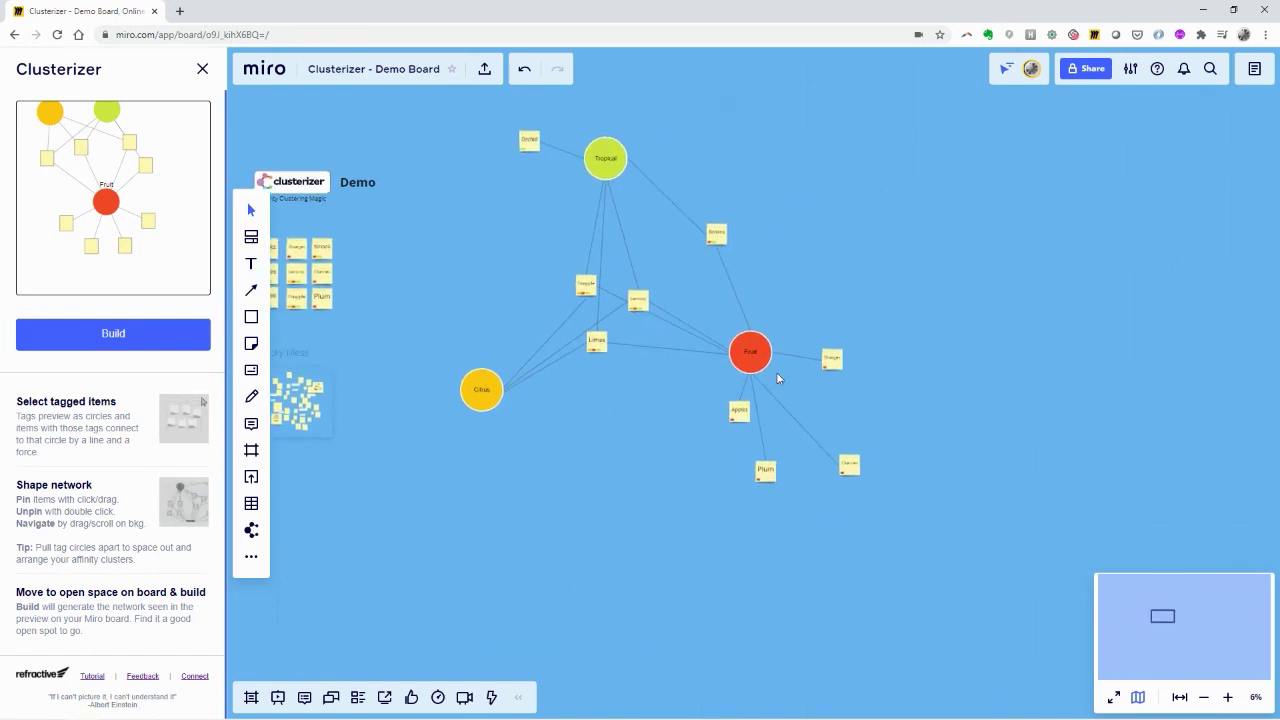
drag(756, 357, 734, 340)
drag(493, 272, 589, 313)
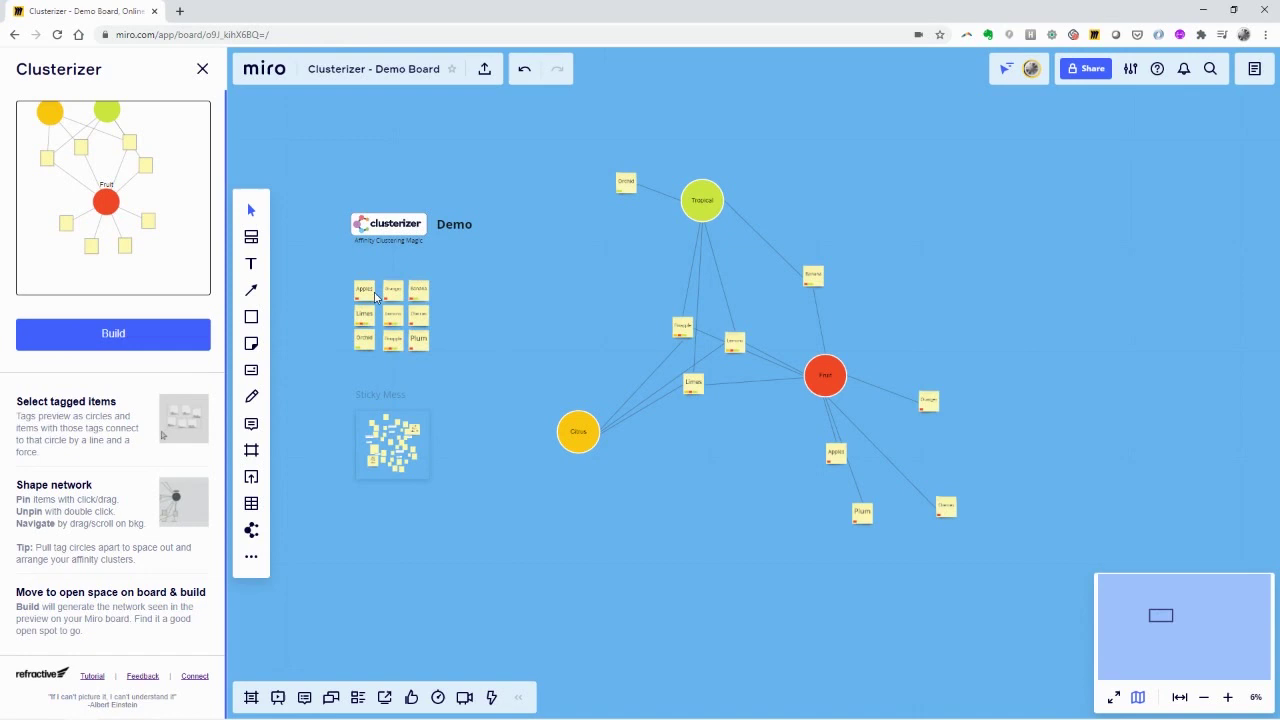
- Preview the original nine sticky notes in Clusterizer again, then clear the selection and return to the built network
drag(437, 271, 318, 368)
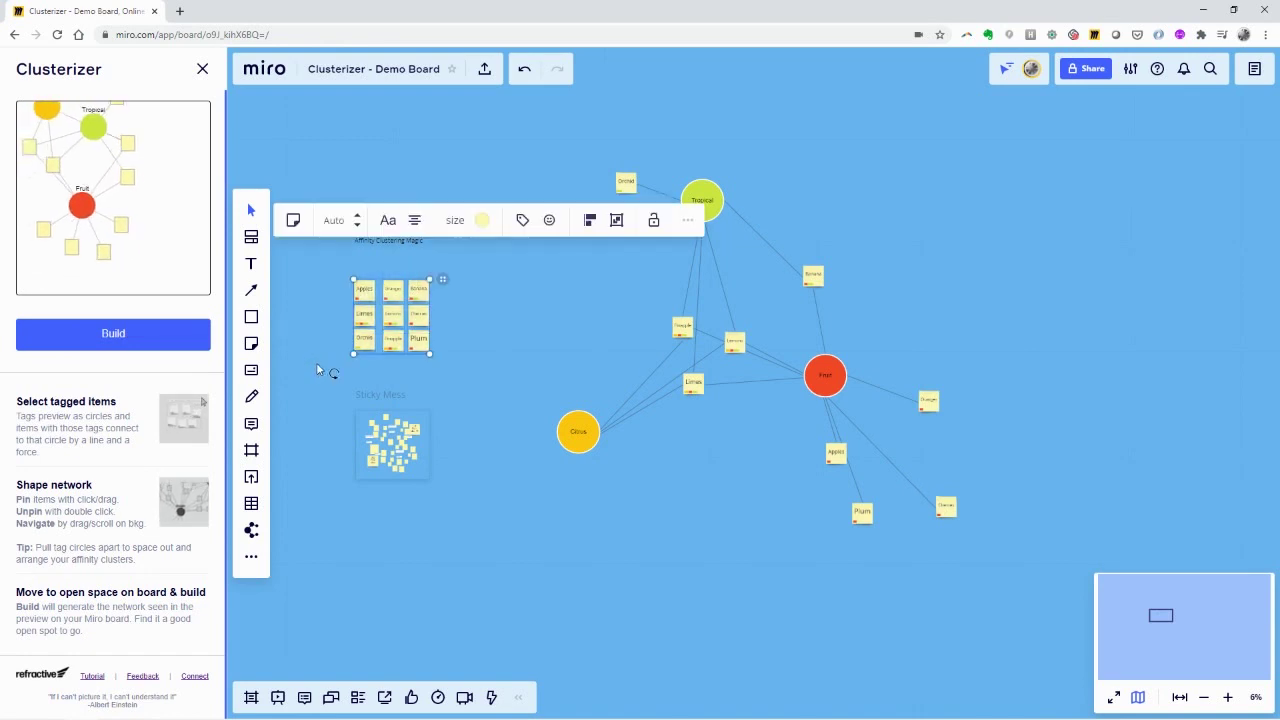
click(442, 267)
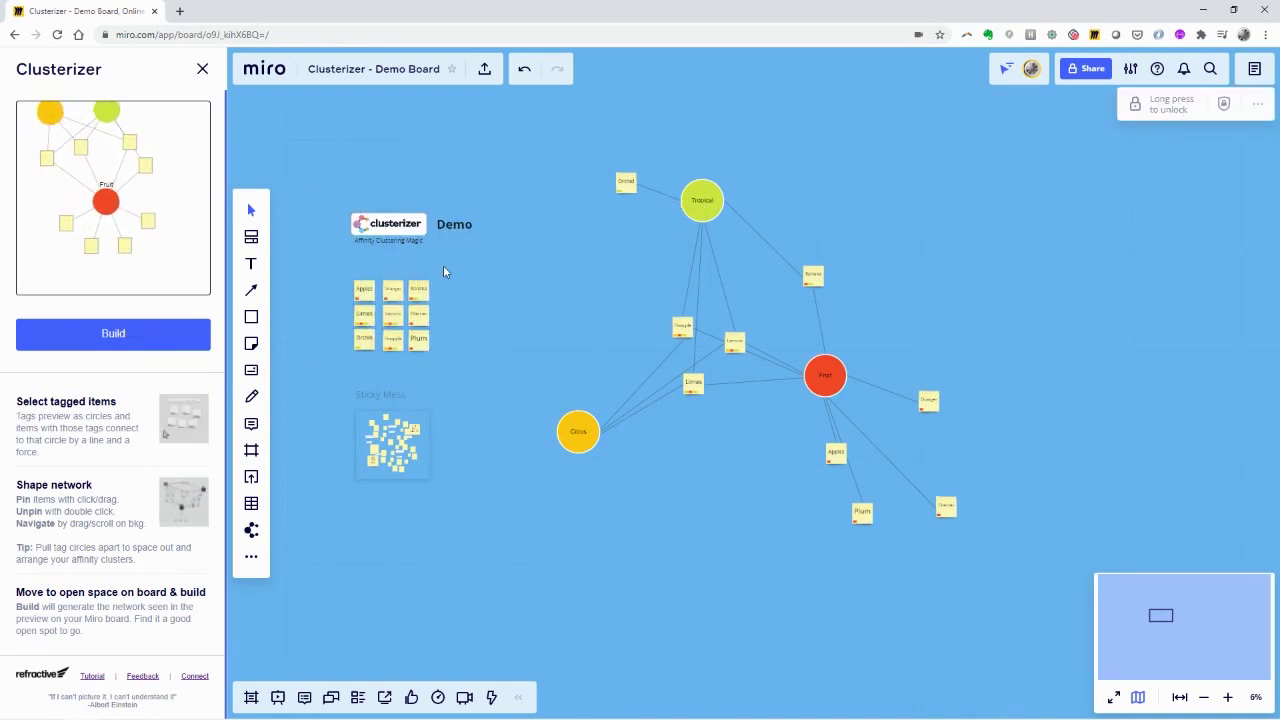
scroll(757, 303, right, 2)
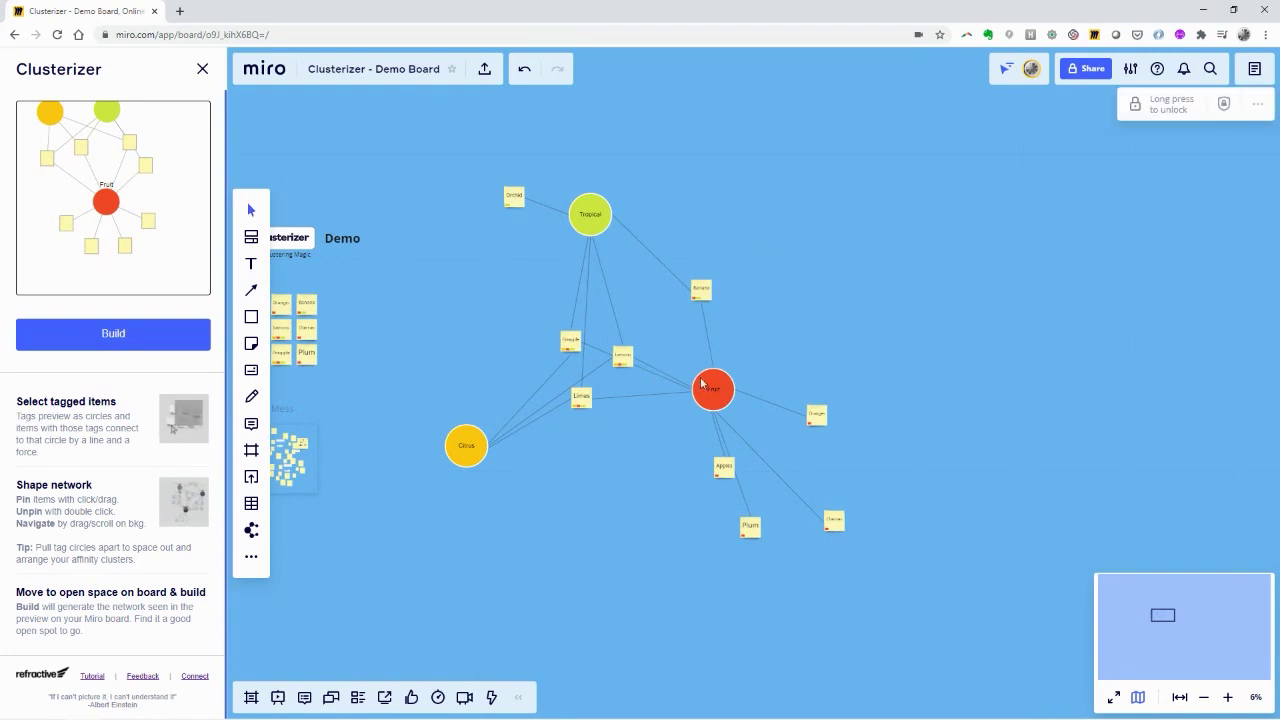
- Gather the Apples, Oranges, Cherries and Plum notes together on the outer side of the Fruit circle, and close the Clusterizer panel
drag(852, 419, 674, 570)
click(792, 226)
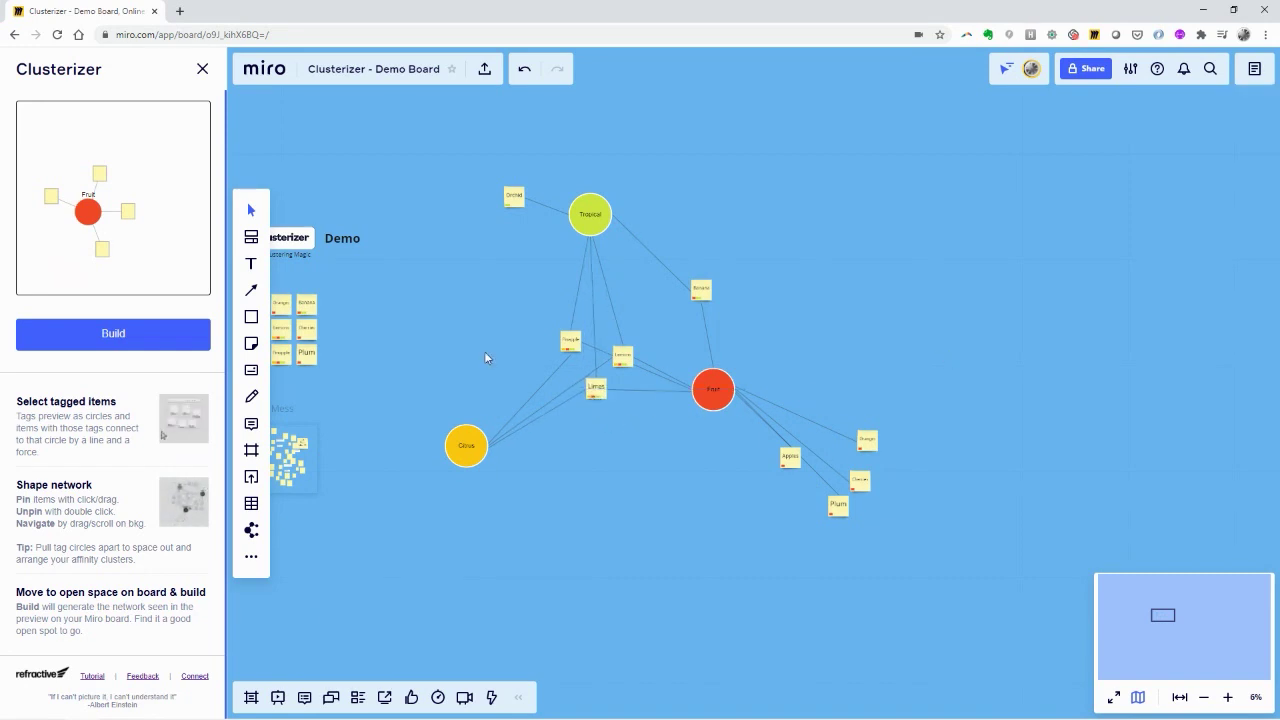
click(202, 69)
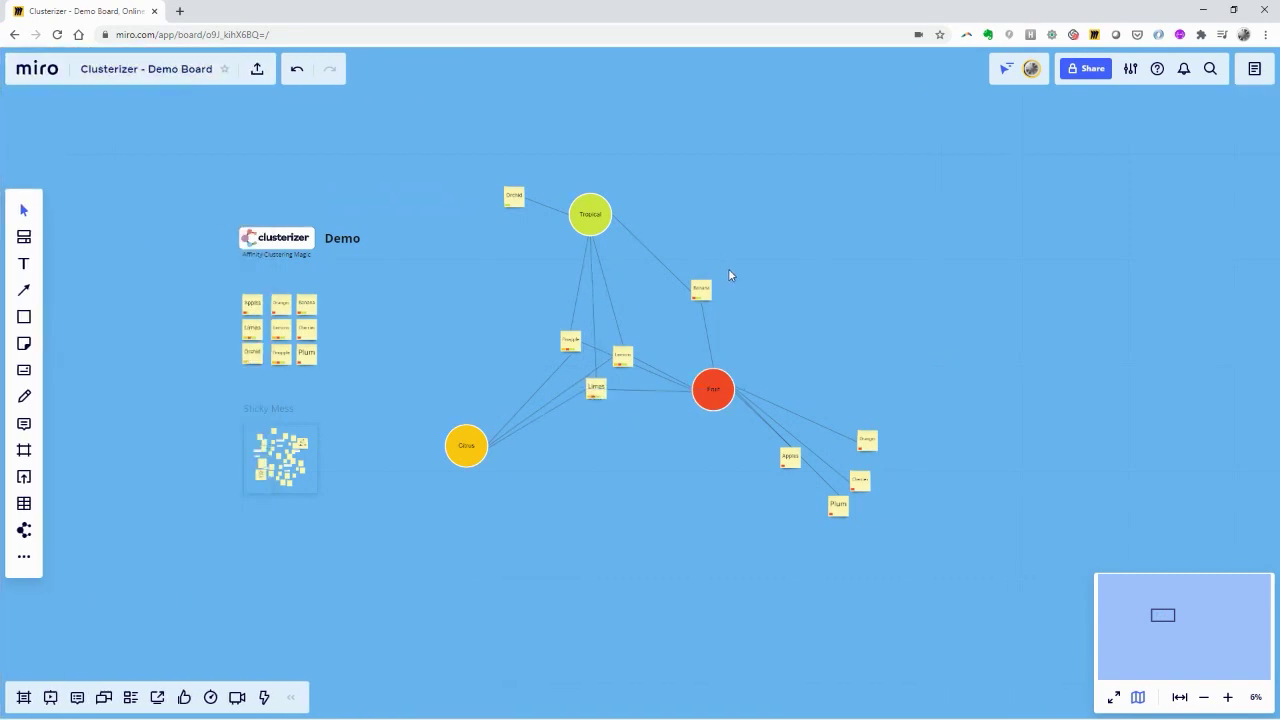
- Nudge the Banana note upward and the Orchid note outward, and lower the Tropical circle toward the middle of the network
click(729, 272)
drag(704, 295, 706, 286)
drag(515, 198, 510, 205)
drag(595, 219, 596, 244)
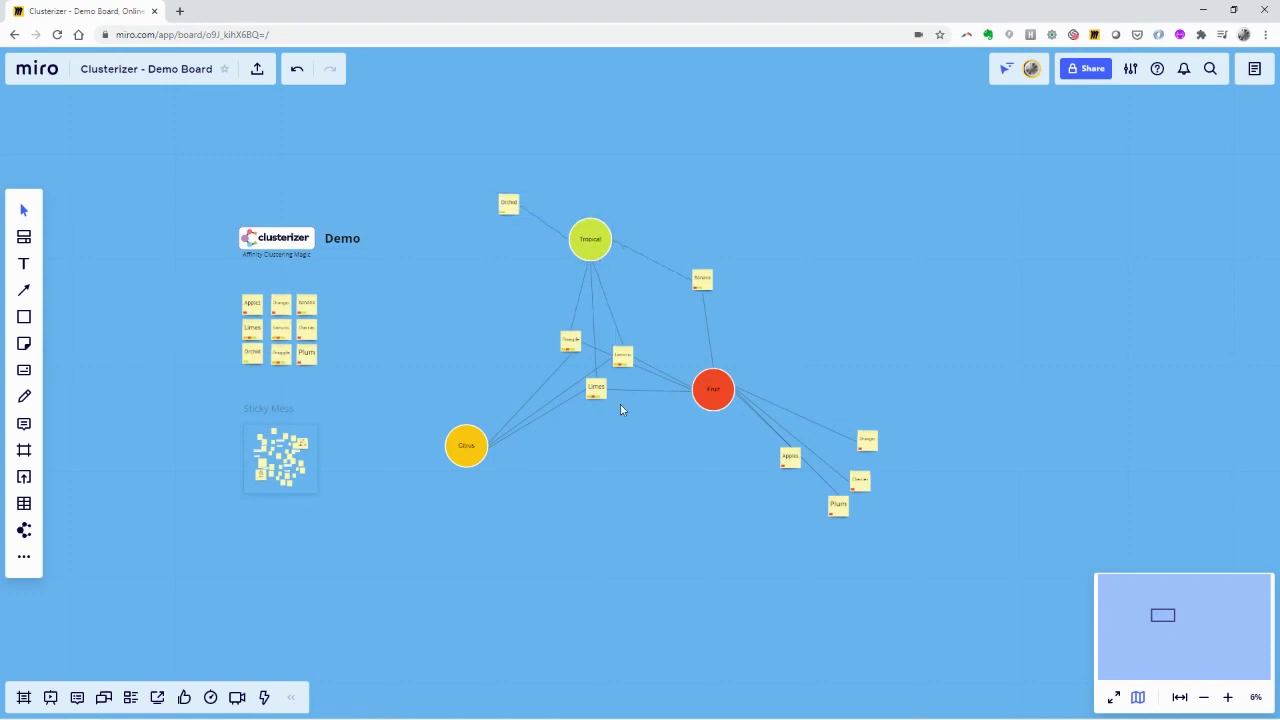
- Move the Oranges, Cherries and Plum notes together closer to the Apples note
drag(650, 292, 528, 449)
drag(728, 247, 678, 313)
click(810, 435)
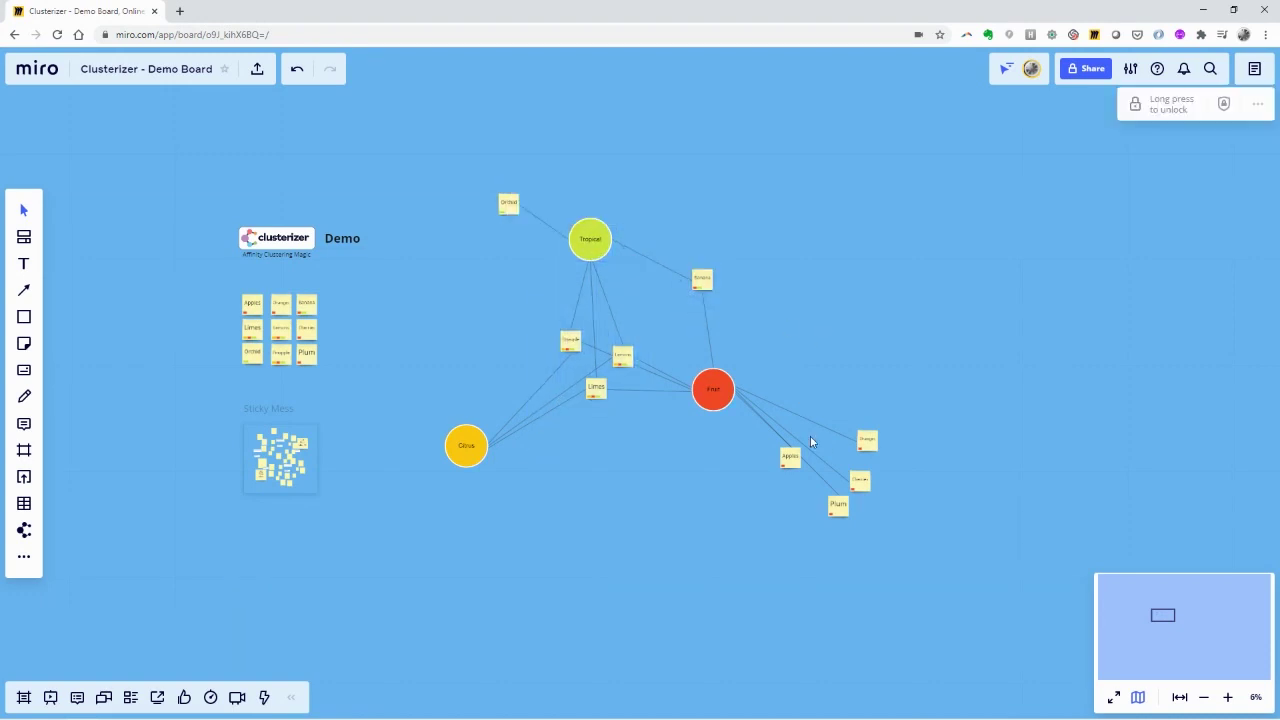
drag(839, 509, 837, 443)
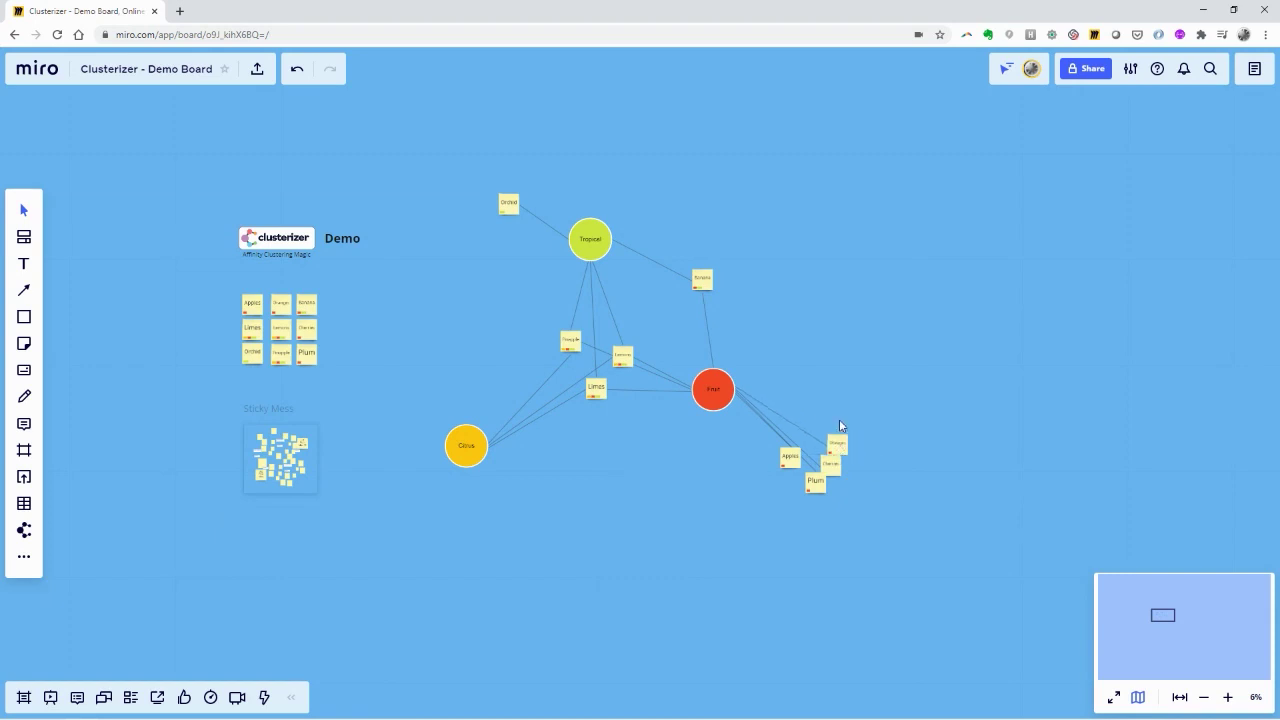
- Shift the Pinapple note slightly toward the Lemons and Limes notes in the middle of the fruit network
drag(374, 306, 519, 337)
drag(792, 336, 667, 471)
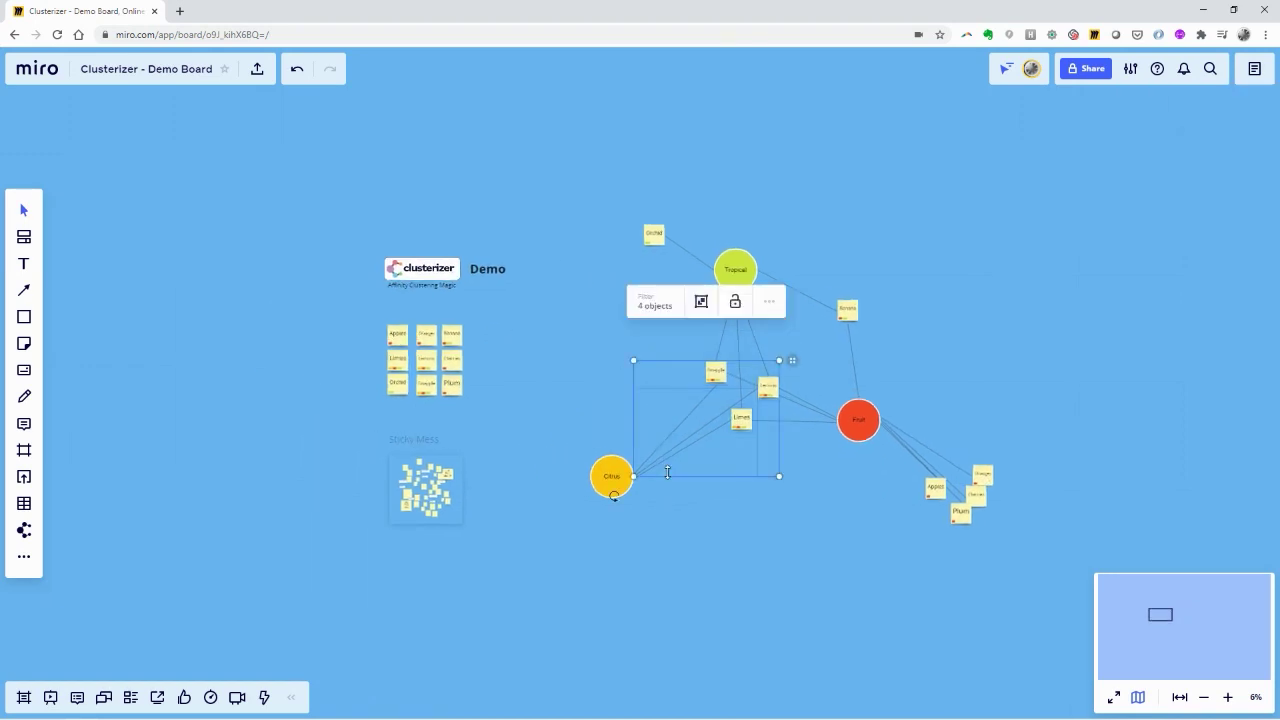
click(812, 342)
drag(723, 378, 731, 388)
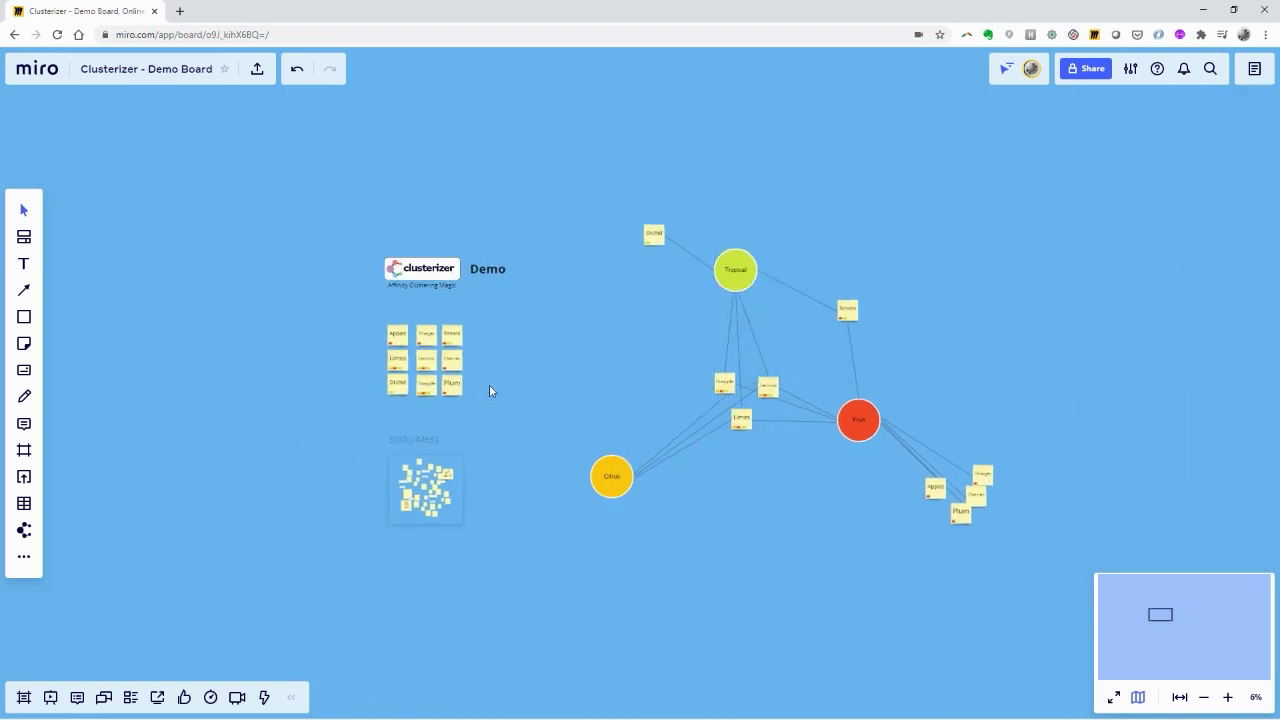
- Review the tags on the nine original fruit notes, and examine the tagged notes and cards in the Sticky Mess frame
drag(536, 384, 612, 410)
scroll(454, 382, up, 4)
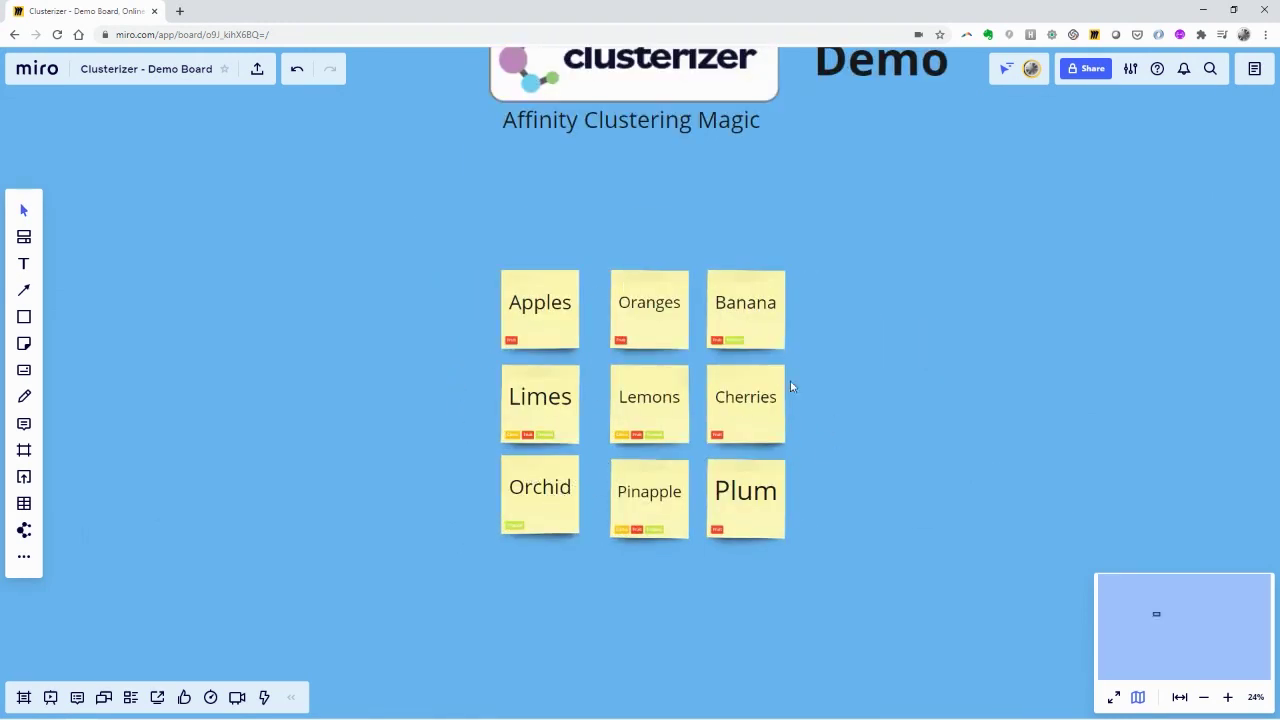
scroll(800, 355, right, 4)
scroll(762, 350, down, 5)
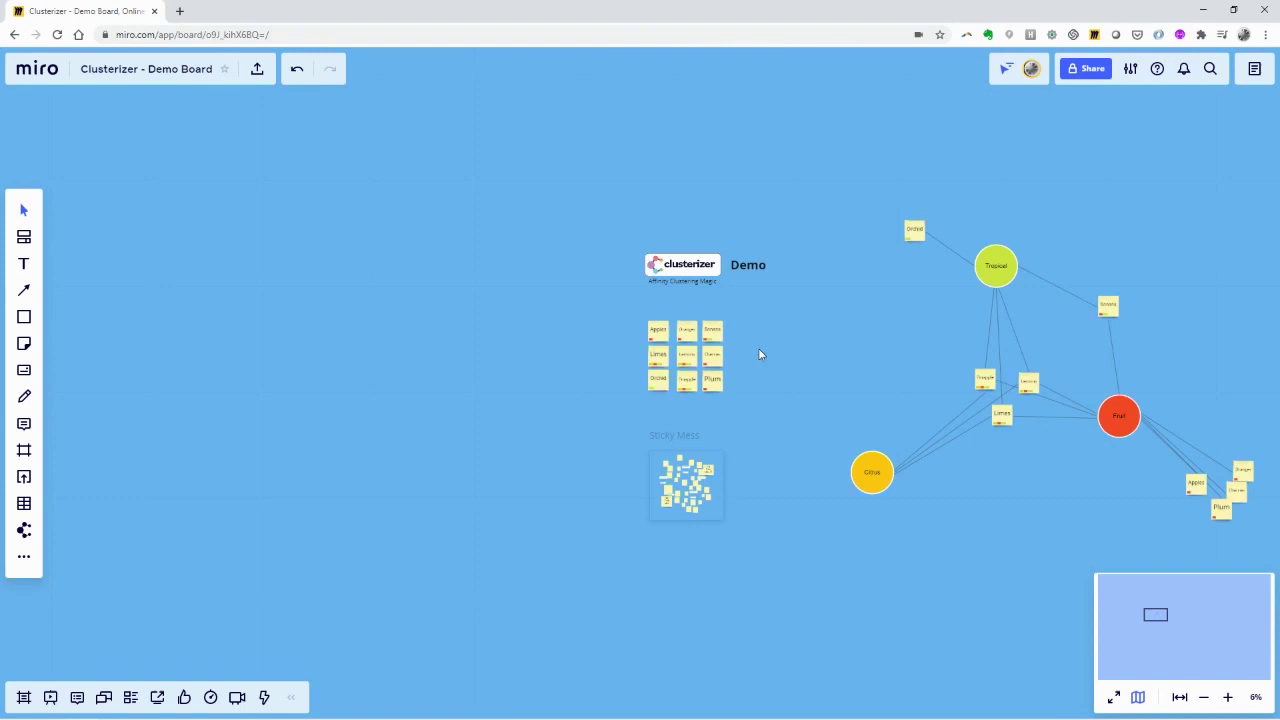
drag(770, 393, 609, 234)
scroll(512, 365, up, 9)
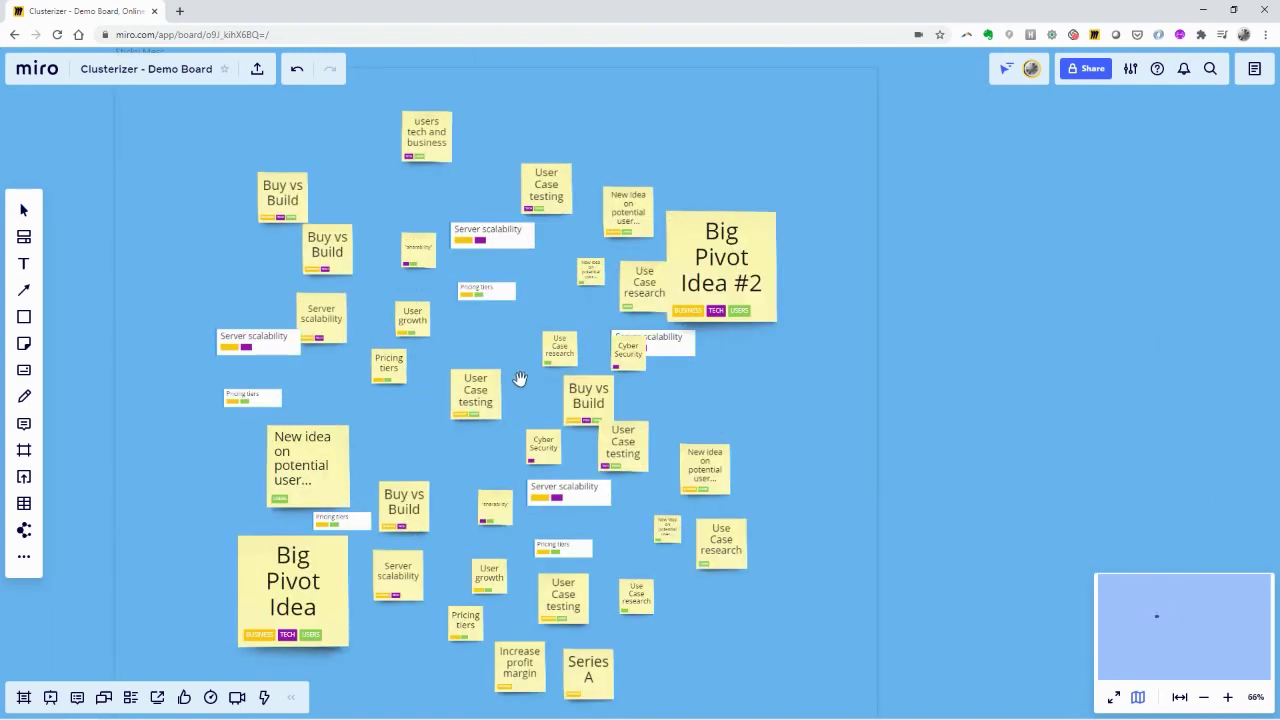
scroll(508, 368, down, 2)
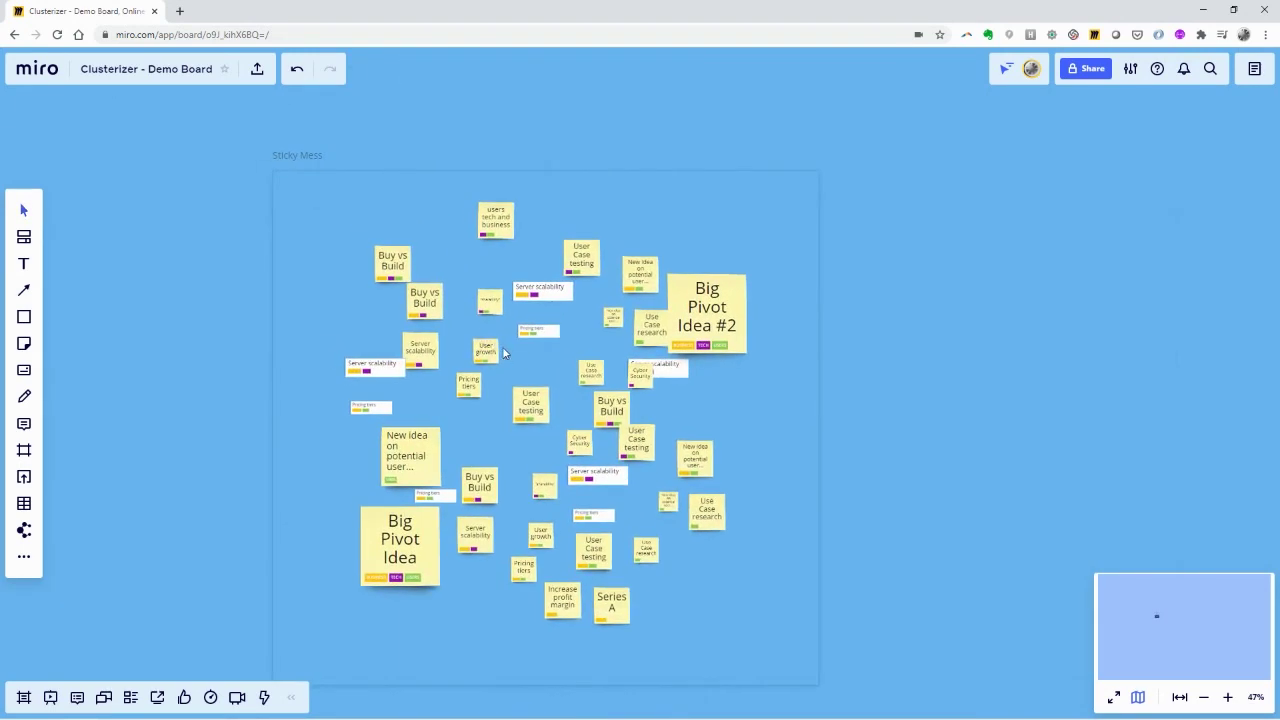
scroll(505, 352, down, 1)
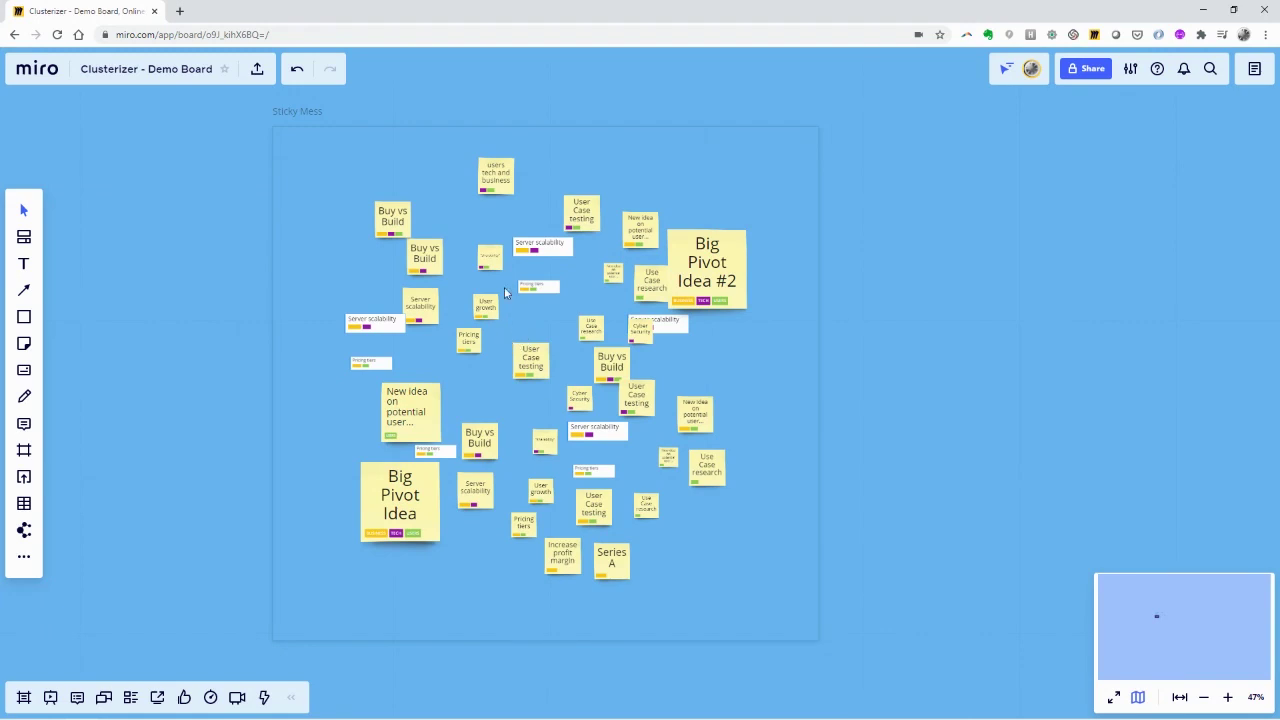
scroll(536, 257, up, 6)
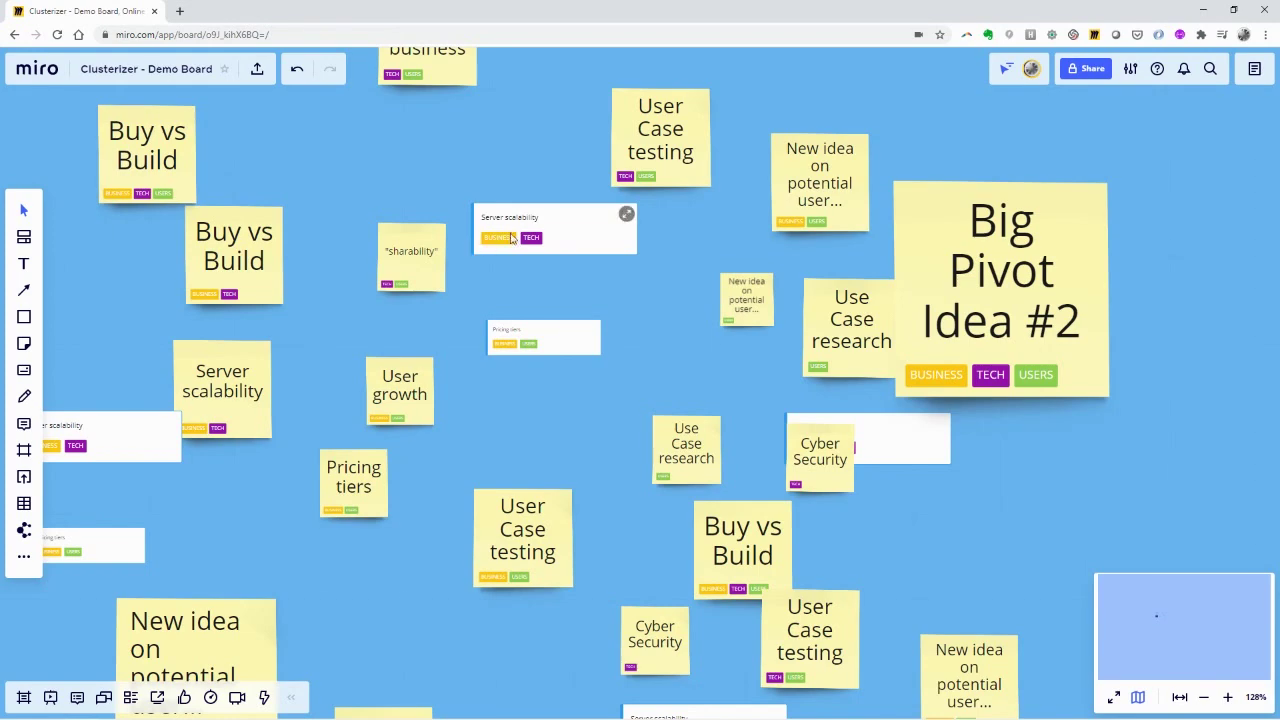
scroll(459, 255, down, 5)
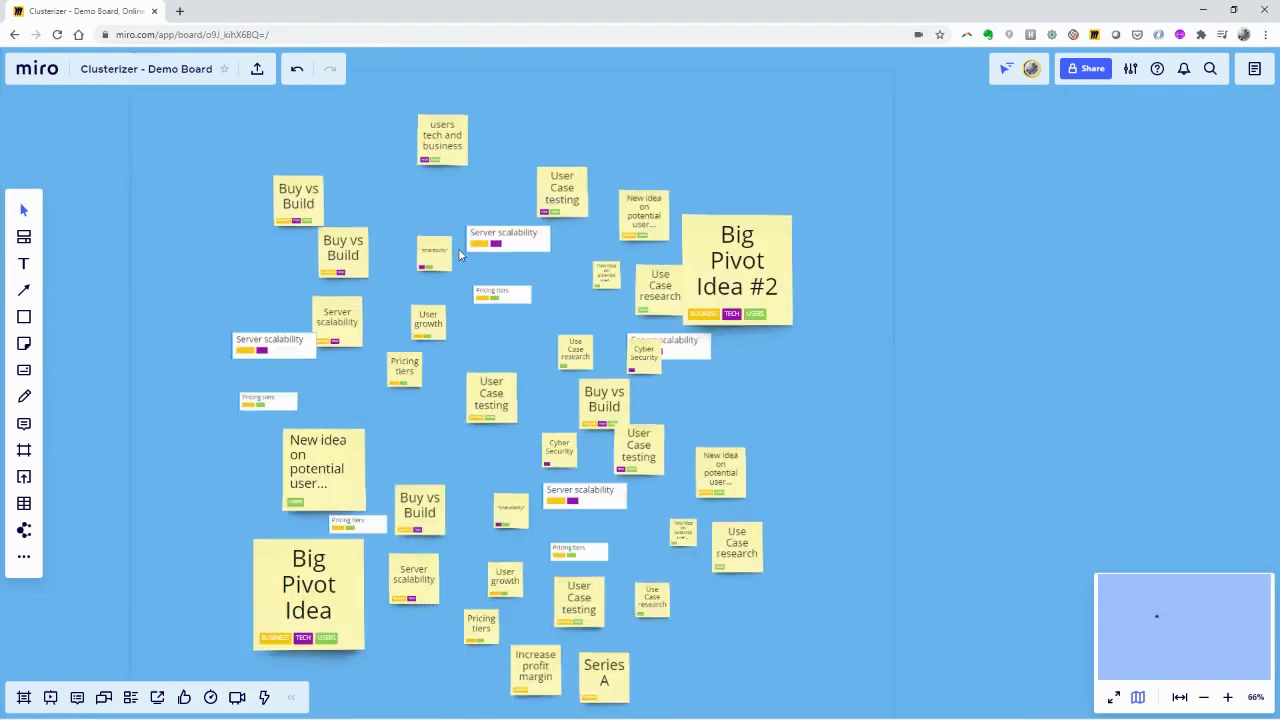
scroll(630, 165, down, 3)
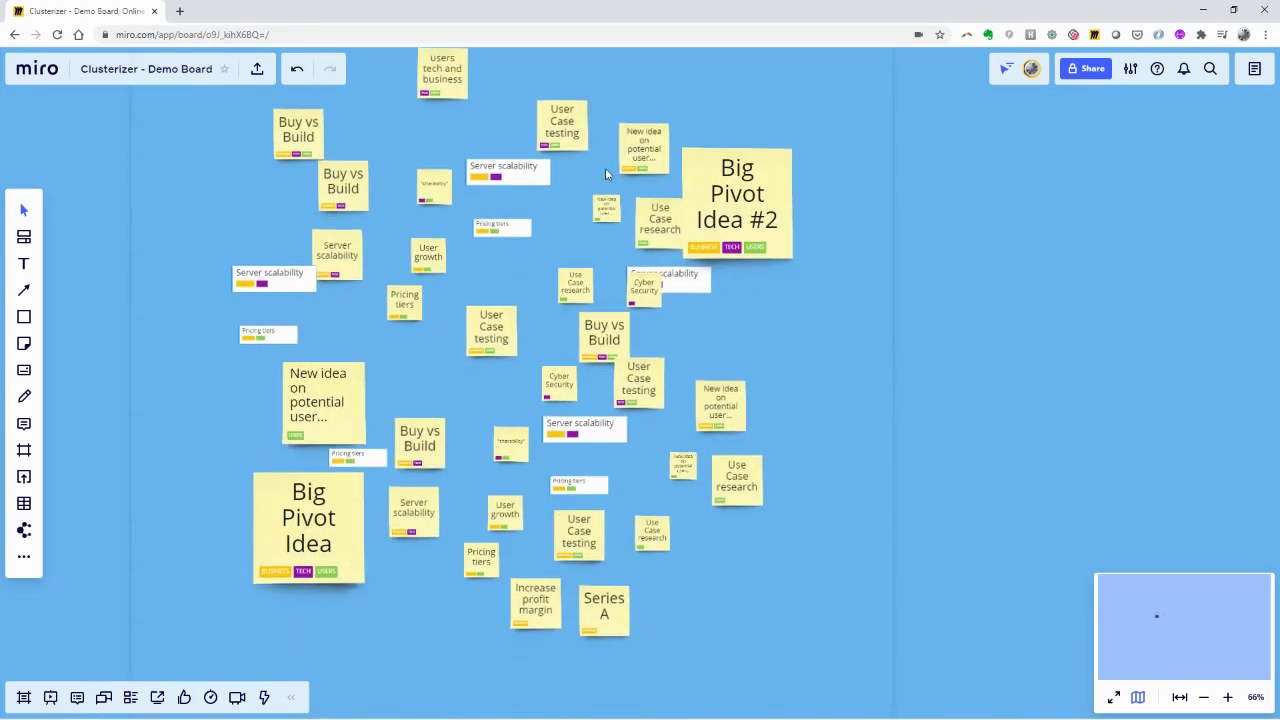
- Move the Big Pivot Idea #2 note clear of its neighbours, and recolor the nearby New idea on potential user note pink
scroll(603, 171, up, 4)
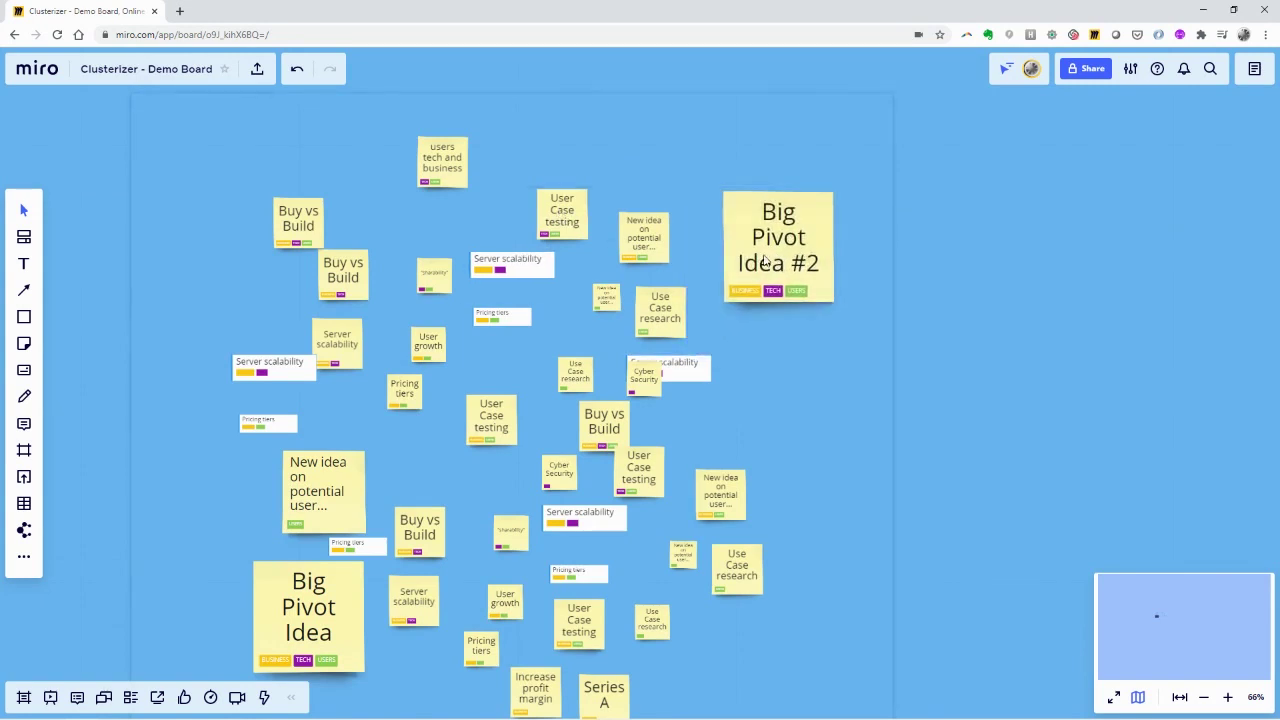
click(660, 243)
click(688, 152)
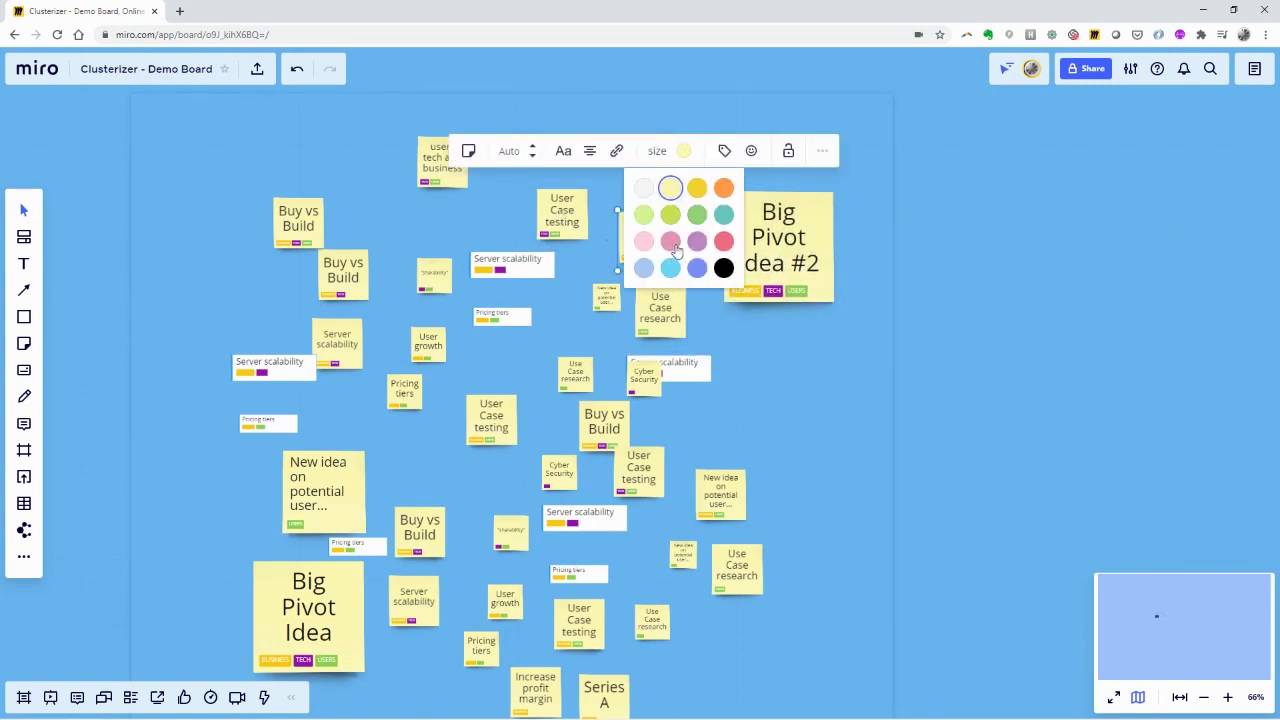
click(675, 249)
click(893, 217)
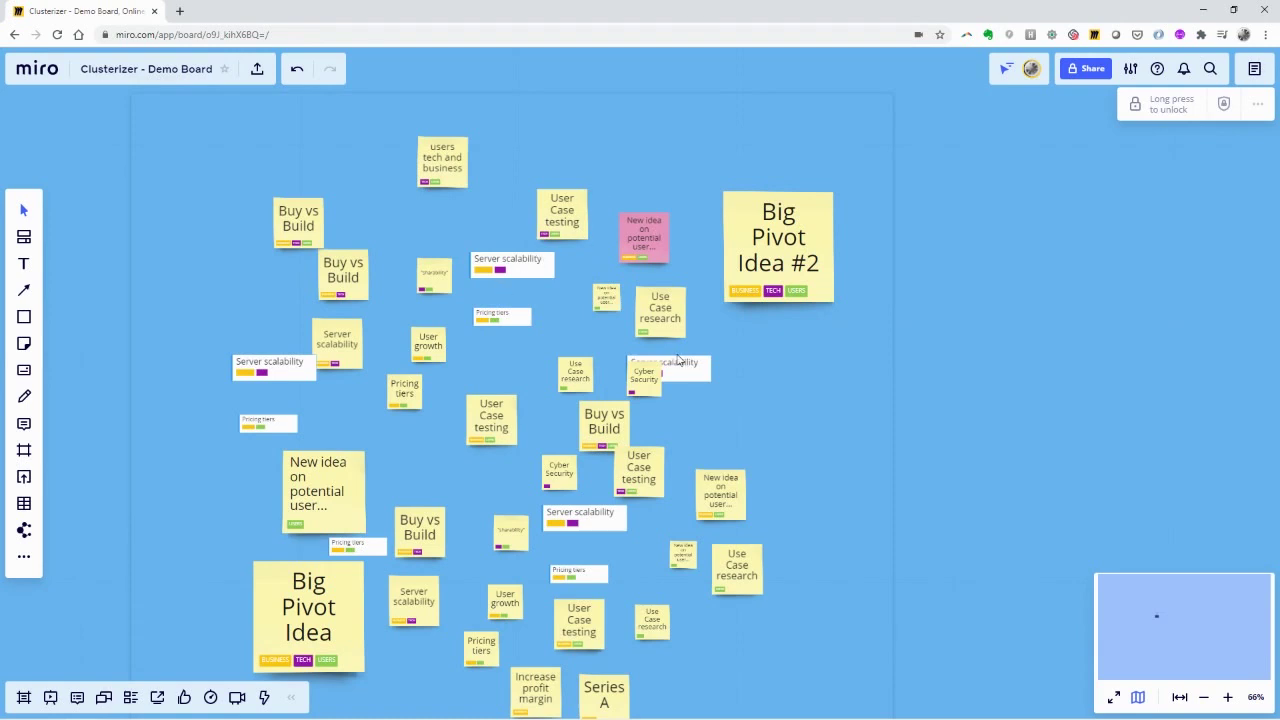
- Select all the notes and cards in the Sticky Mess frame and preview them in Clusterizer
scroll(686, 352, down, 3)
drag(854, 142, 348, 630)
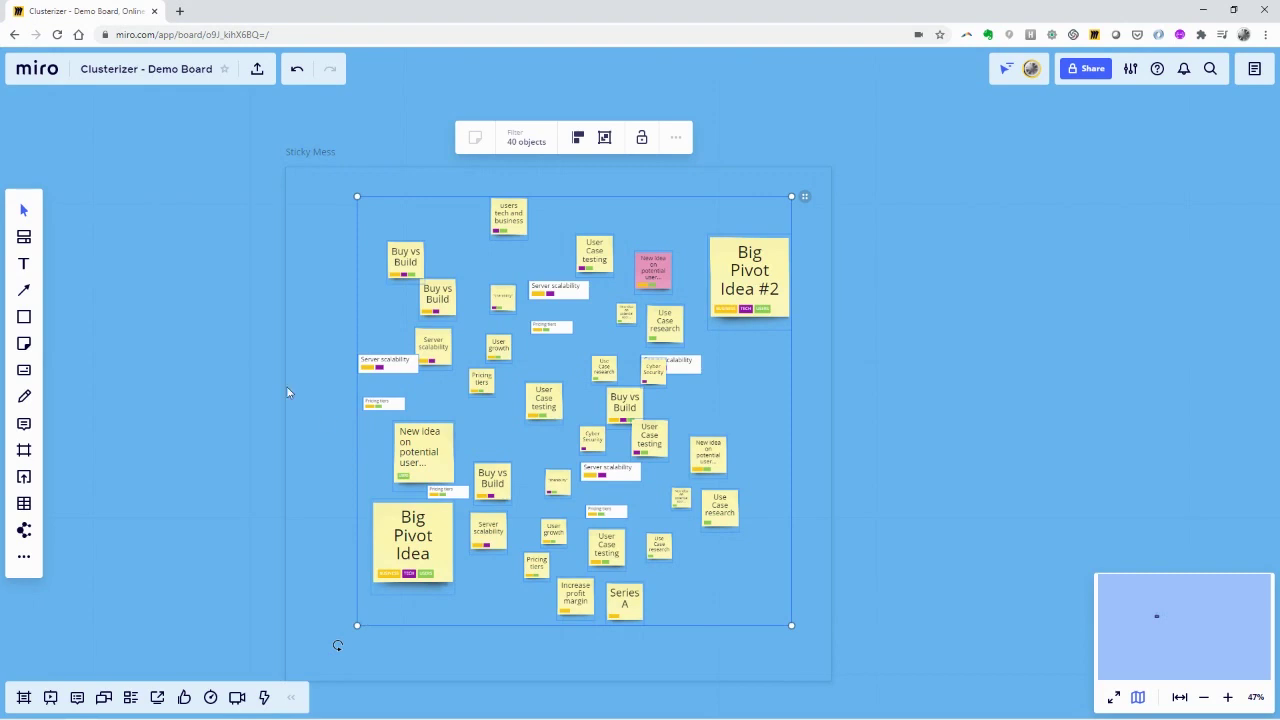
click(25, 538)
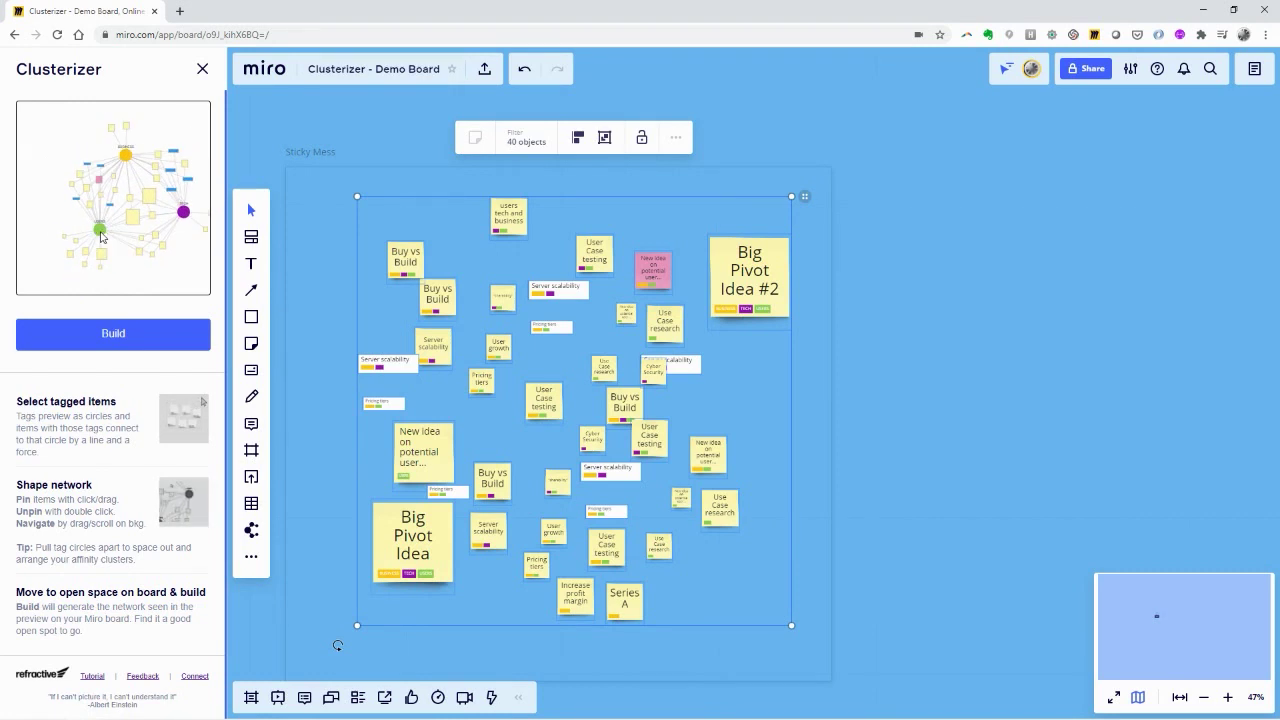
- Spread the preview's tag circles into a wide triangle, with yellow BUSINESS on top, green USERS lower left and purple TECH lower right
drag(100, 230, 36, 270)
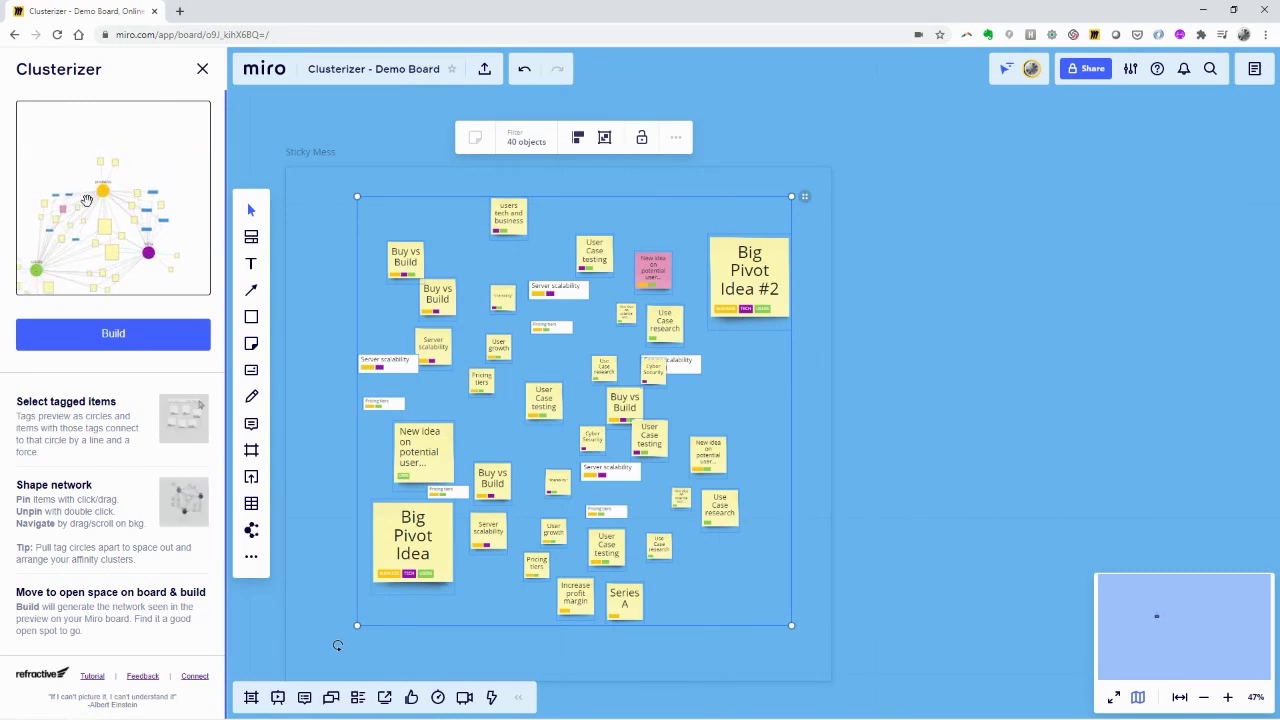
drag(103, 188, 107, 114)
drag(149, 251, 201, 287)
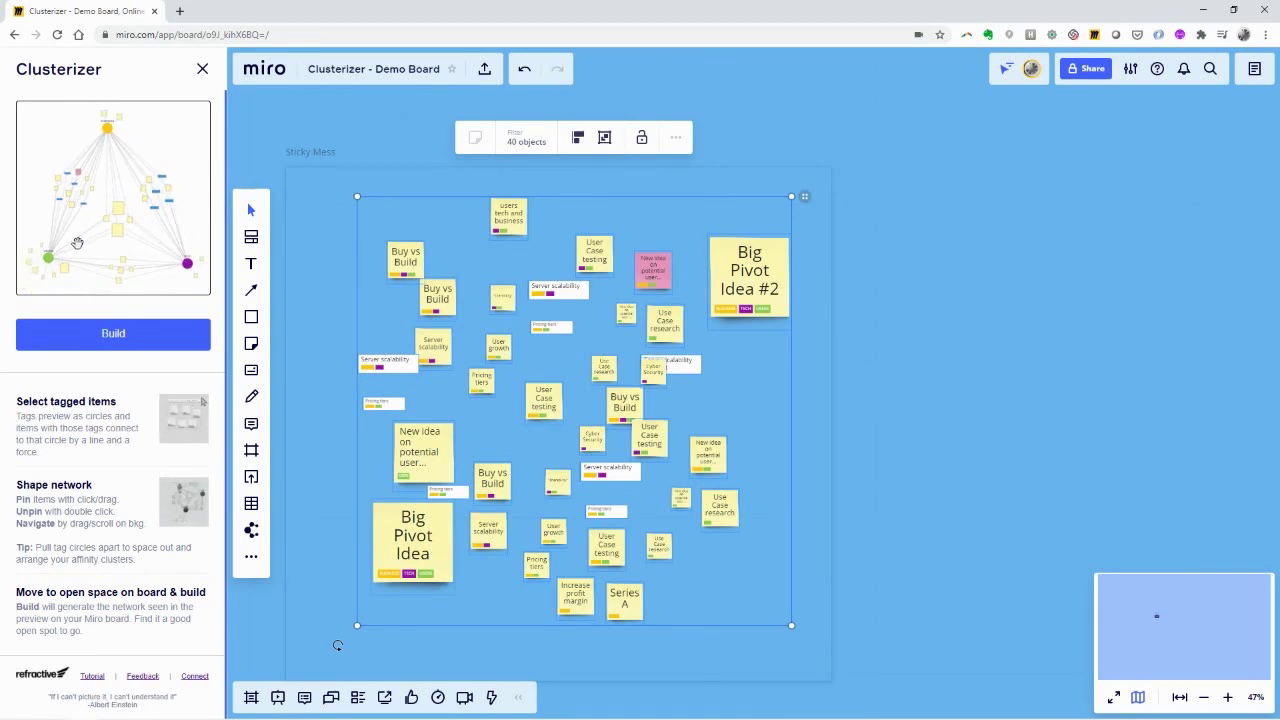
drag(45, 266, 36, 270)
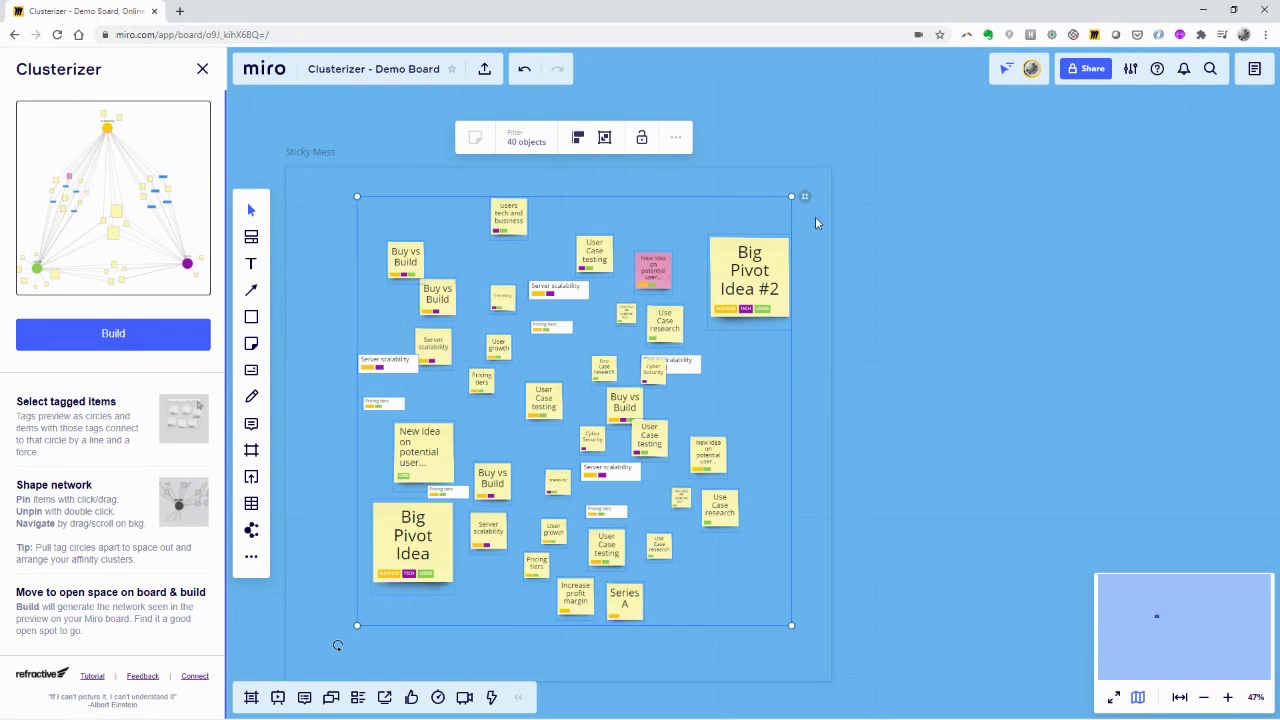
- Build the Sticky Mess tag network on the open board space below the fruit network
click(1073, 305)
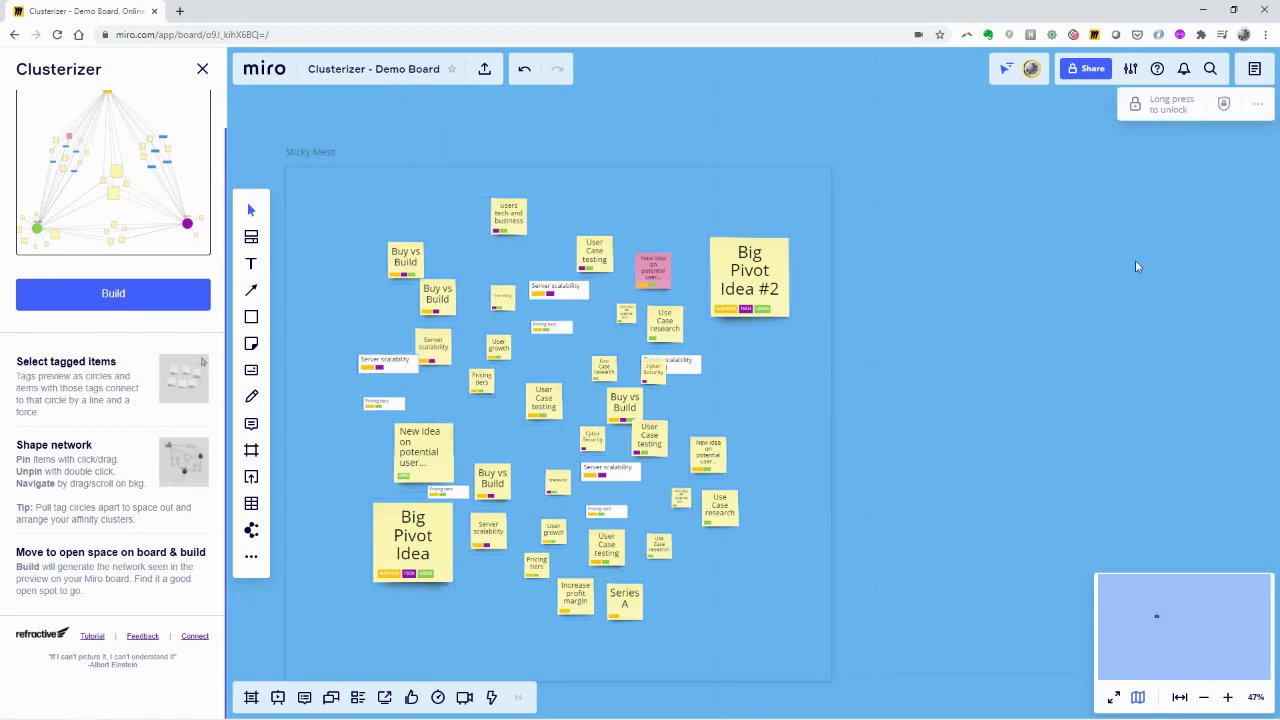
drag(1157, 266, 449, 200)
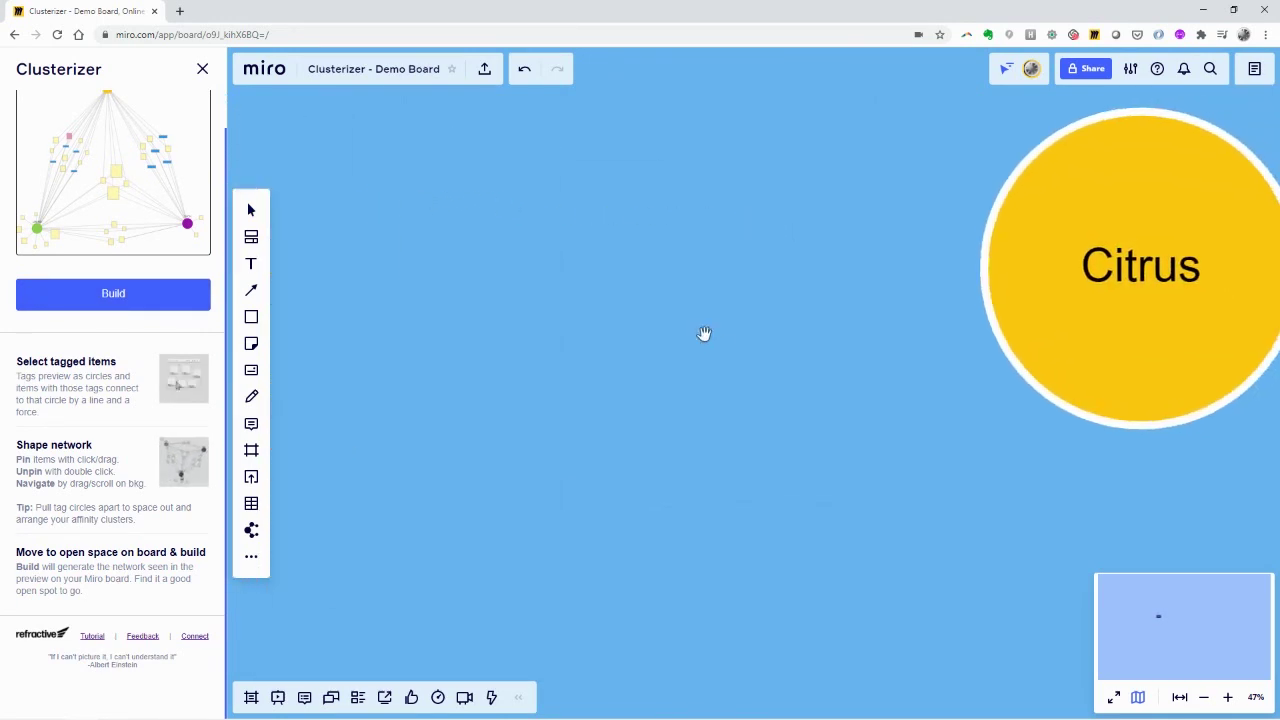
scroll(704, 333, down, 8)
drag(823, 429, 523, 157)
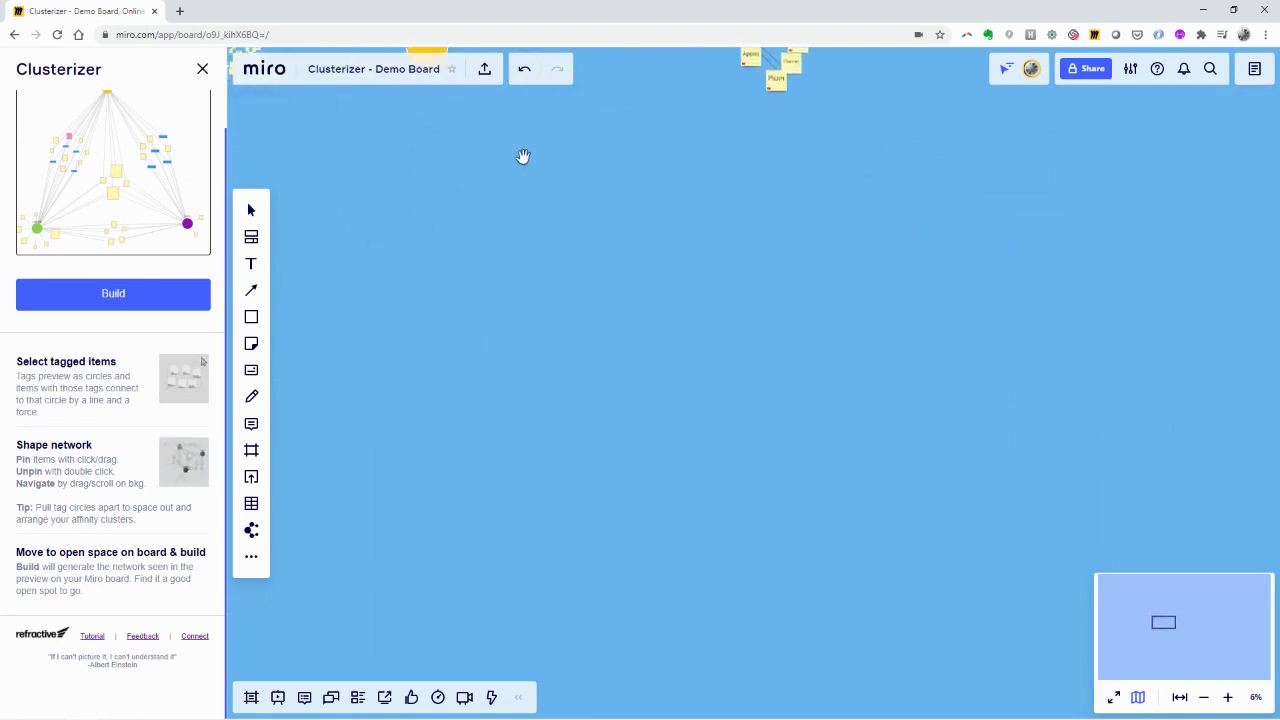
scroll(642, 266, down, 3)
drag(666, 340, 619, 249)
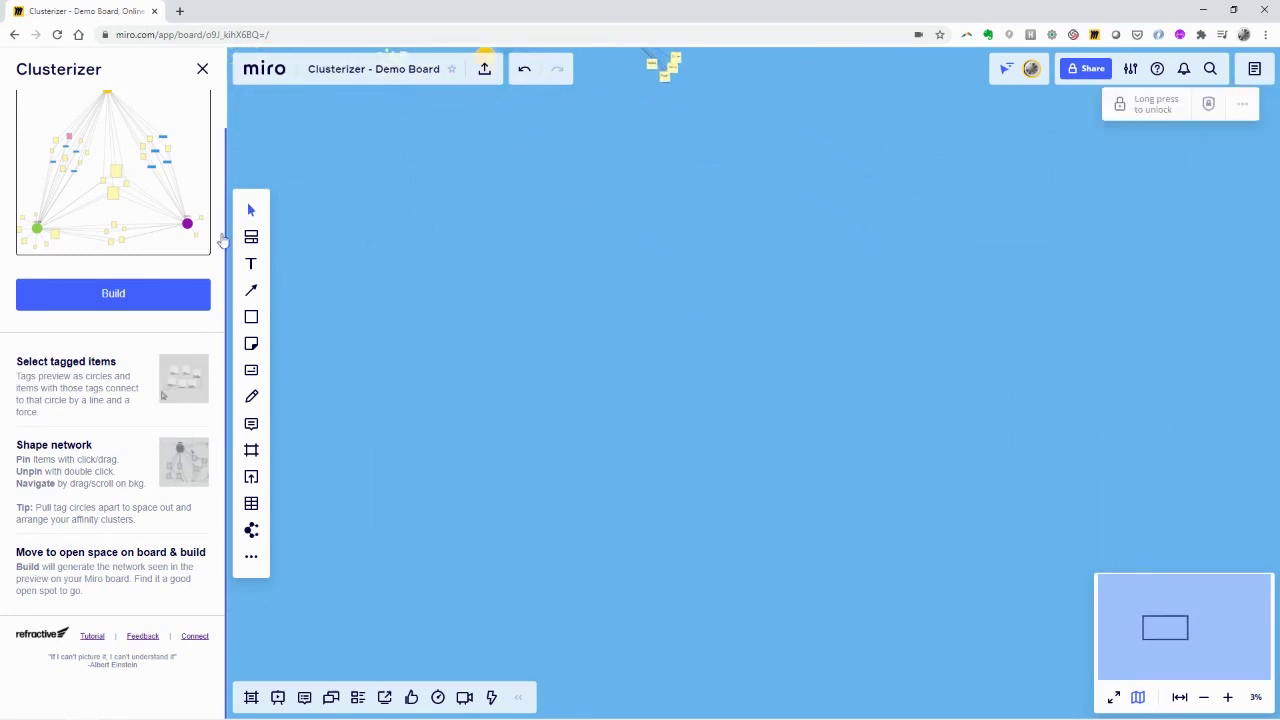
click(107, 296)
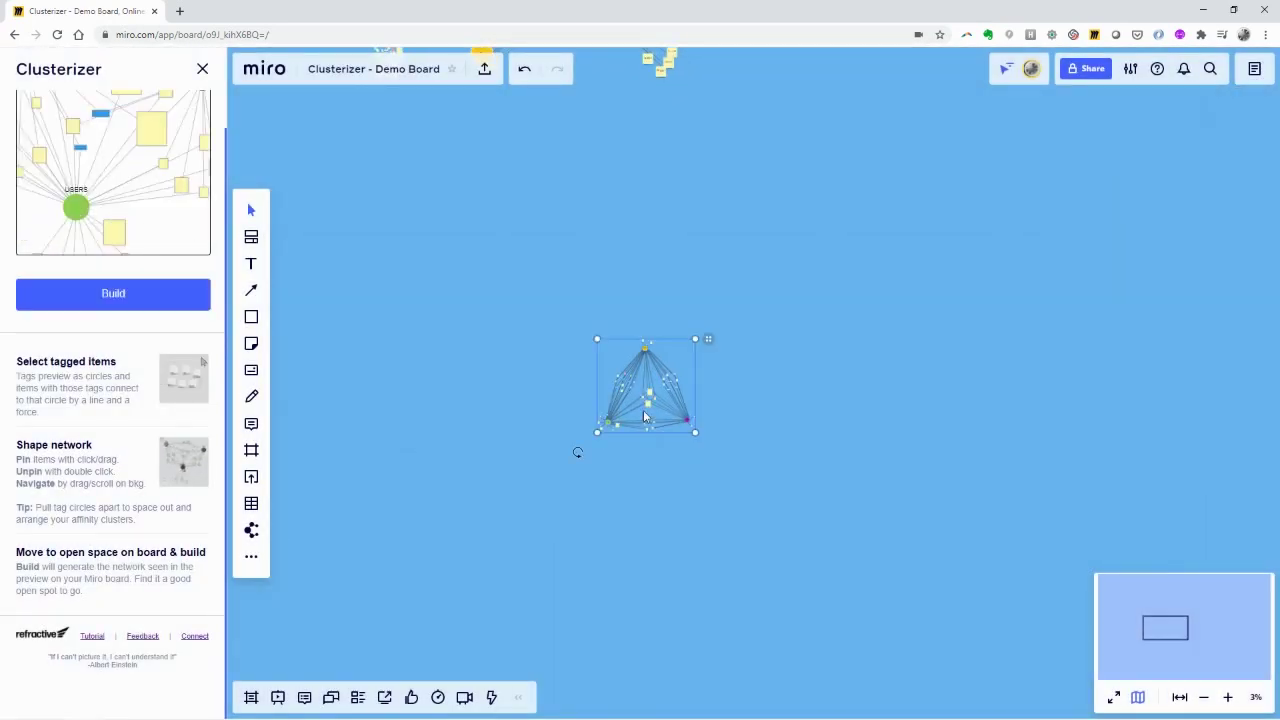
- Compare the original Sticky Mess frame with the newly built triangular network, checking how the notes, cards and their sizes carry over
scroll(645, 417, down, 3)
drag(531, 329, 591, 366)
scroll(584, 265, up, 8)
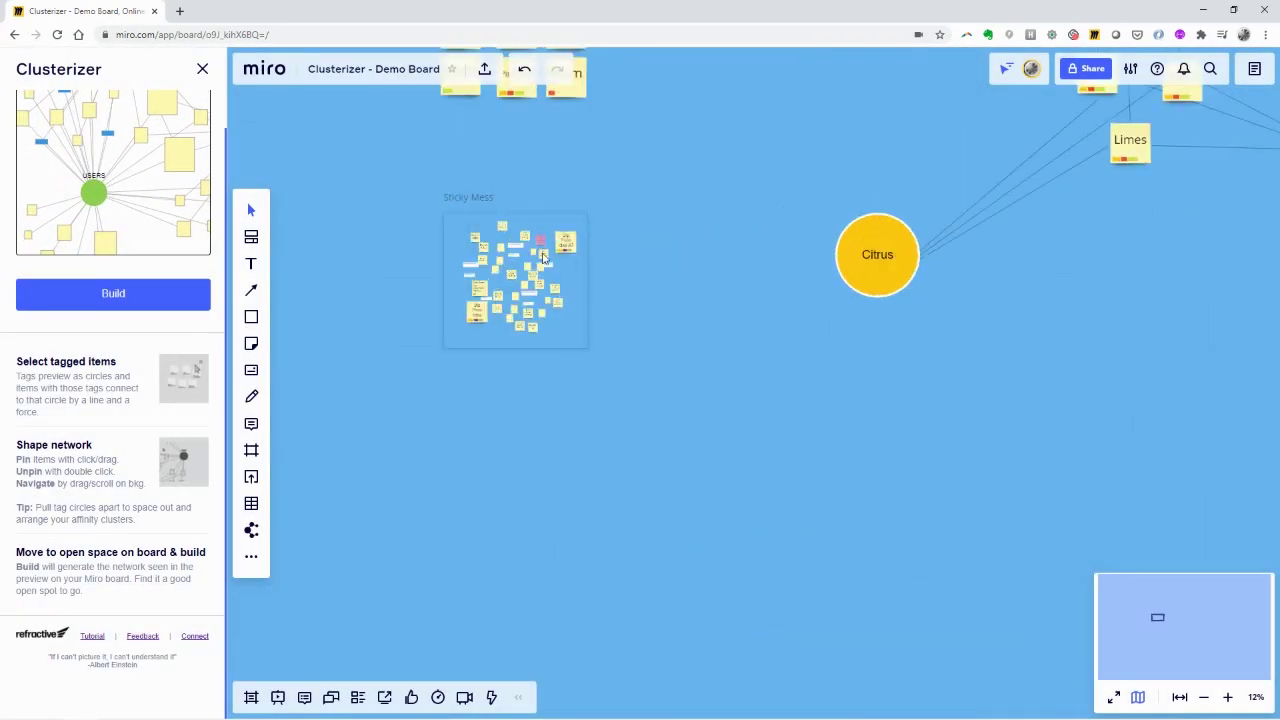
scroll(543, 257, down, 2)
scroll(547, 241, up, 3)
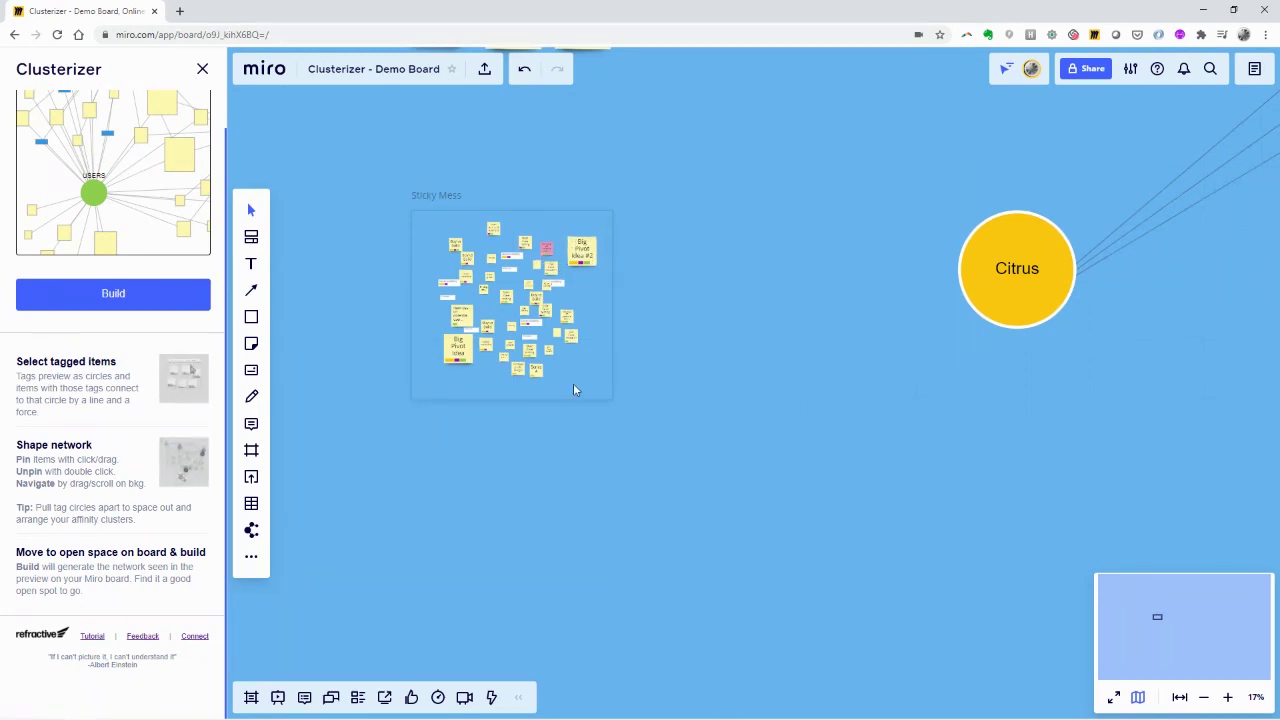
scroll(573, 386, down, 4)
drag(759, 467, 483, 251)
drag(703, 563, 503, 334)
scroll(516, 480, up, 2)
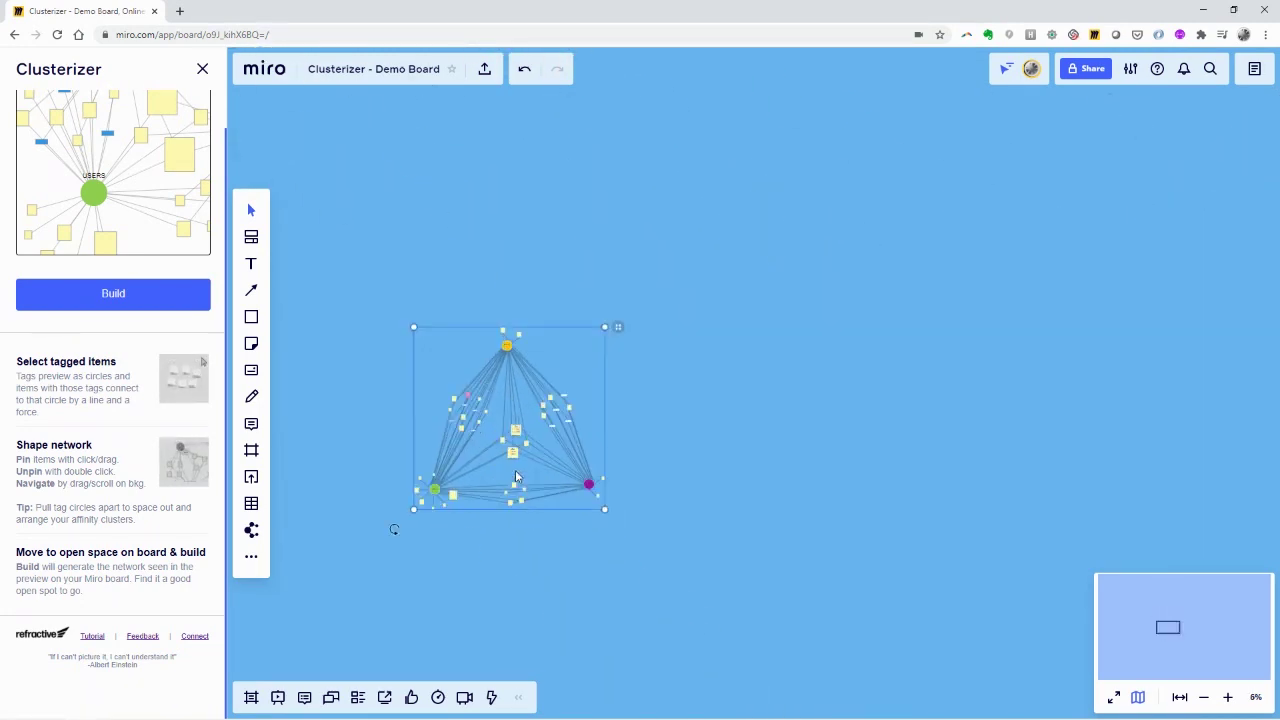
scroll(516, 477, up, 5)
scroll(598, 460, down, 4)
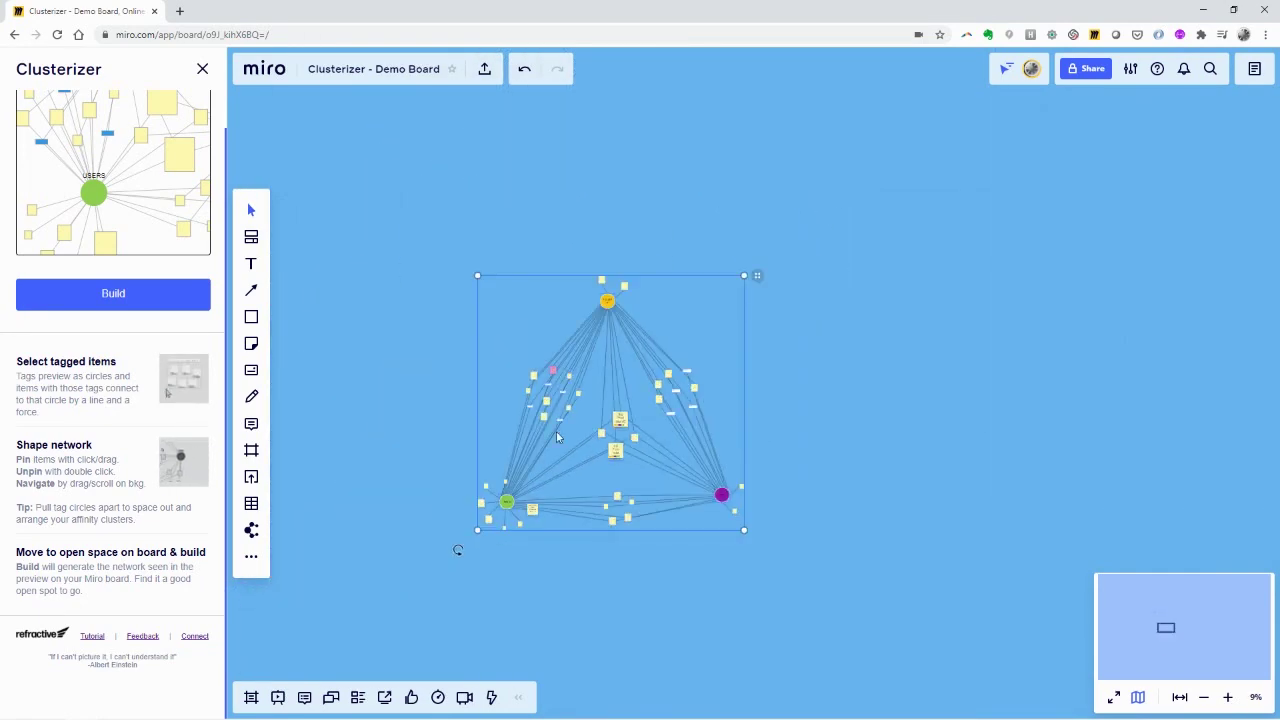
drag(393, 339, 646, 551)
drag(520, 325, 754, 543)
drag(490, 297, 617, 393)
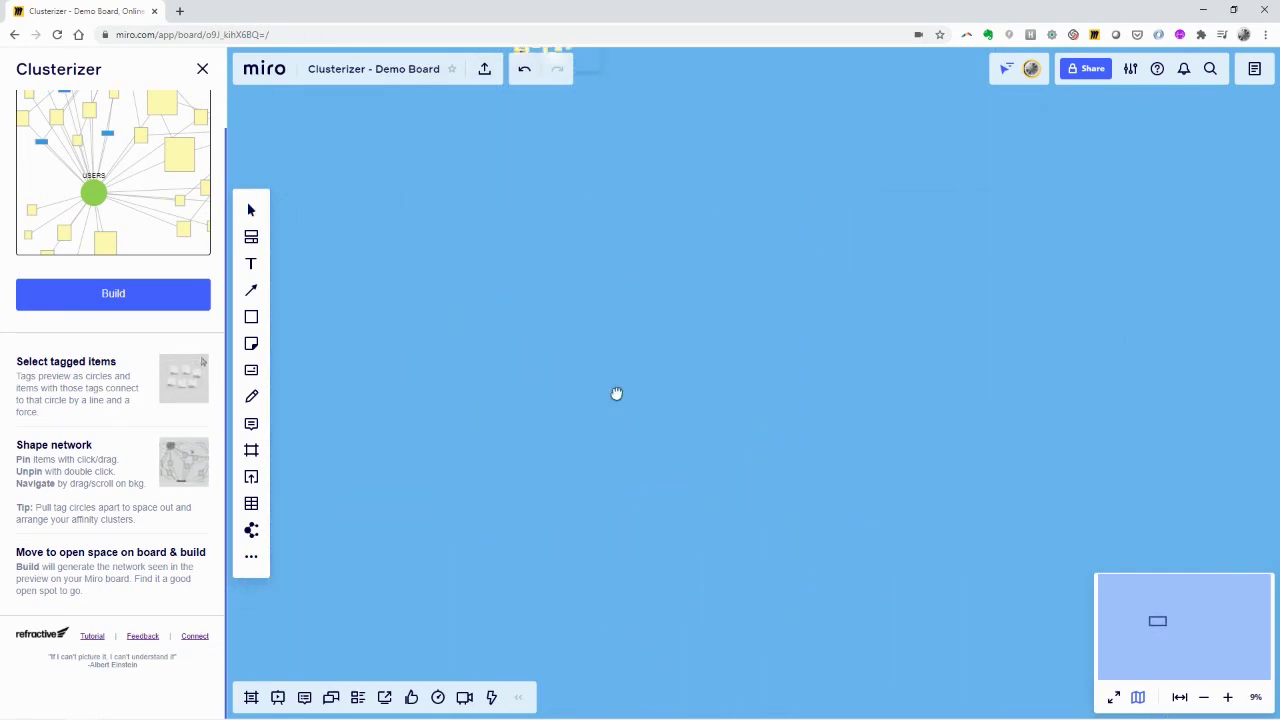
scroll(543, 354, down, 5)
scroll(441, 181, up, 5)
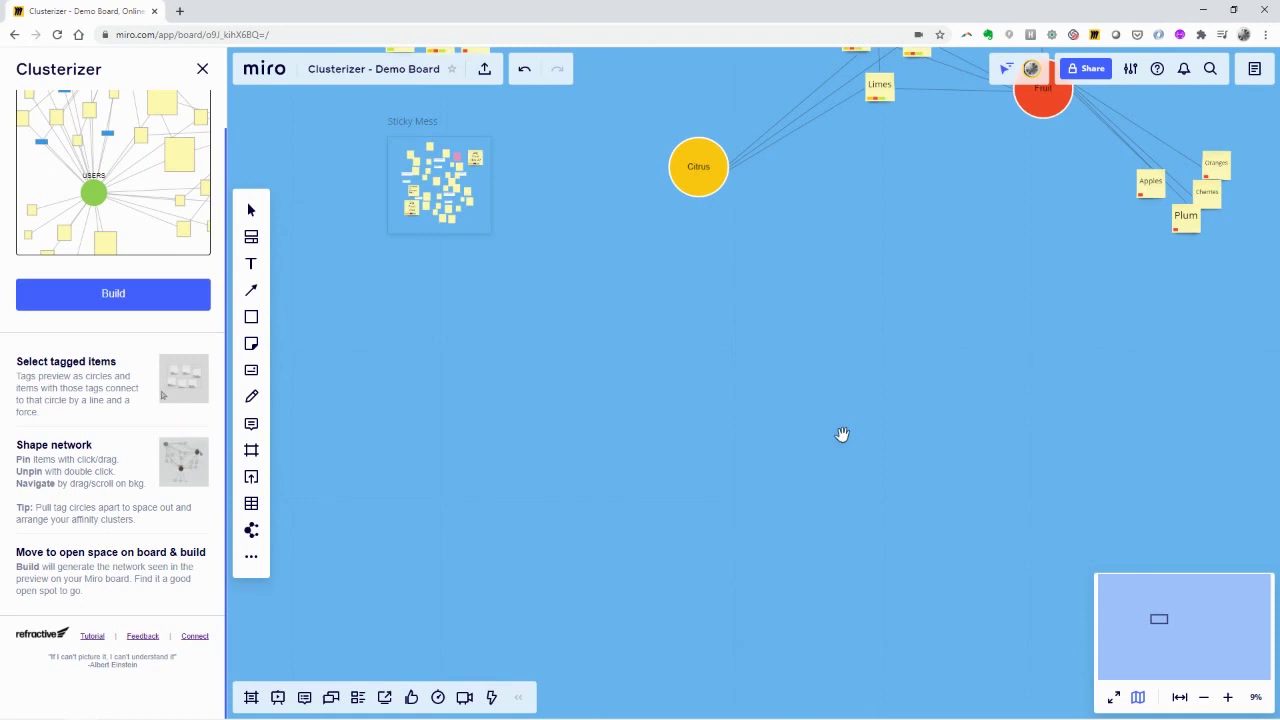
scroll(880, 470, down, 2)
scroll(746, 403, down, 5)
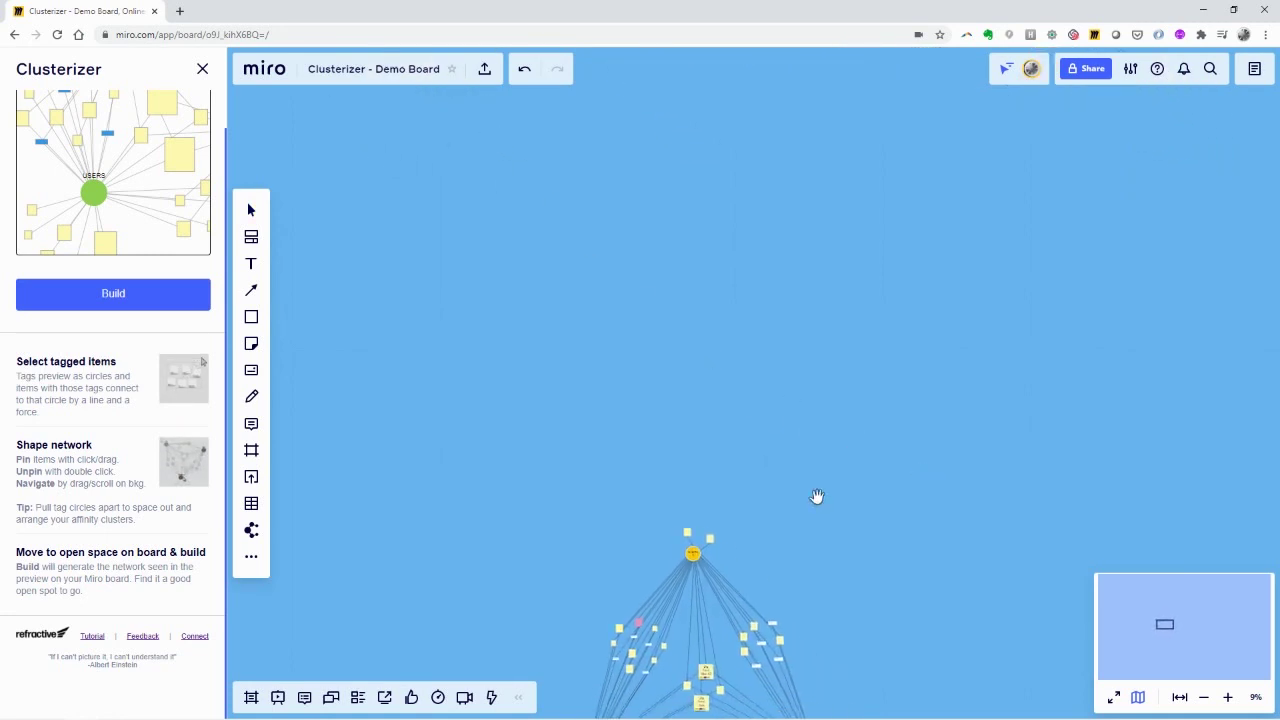
- Move the BUSINESS–USERS cluster and the BUSINESS–TECH cluster outward from the centre of the triangular network
drag(817, 497, 777, 271)
scroll(642, 444, up, 3)
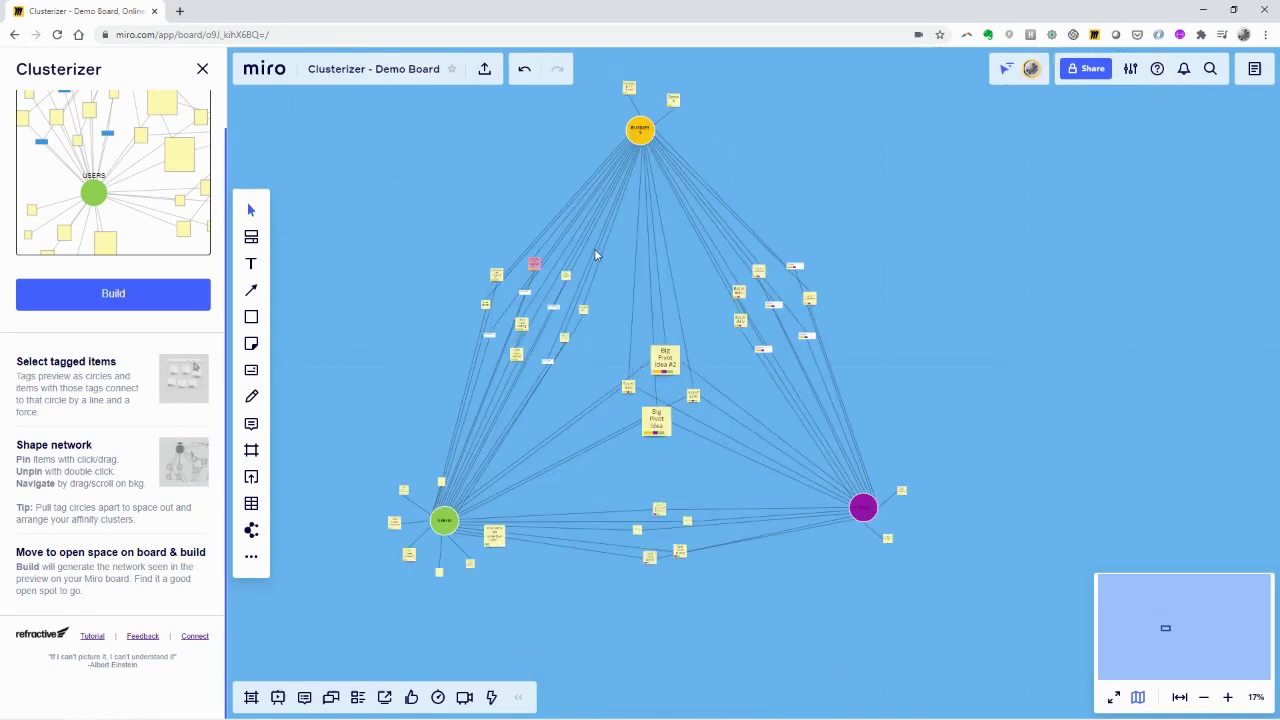
drag(427, 246, 604, 372)
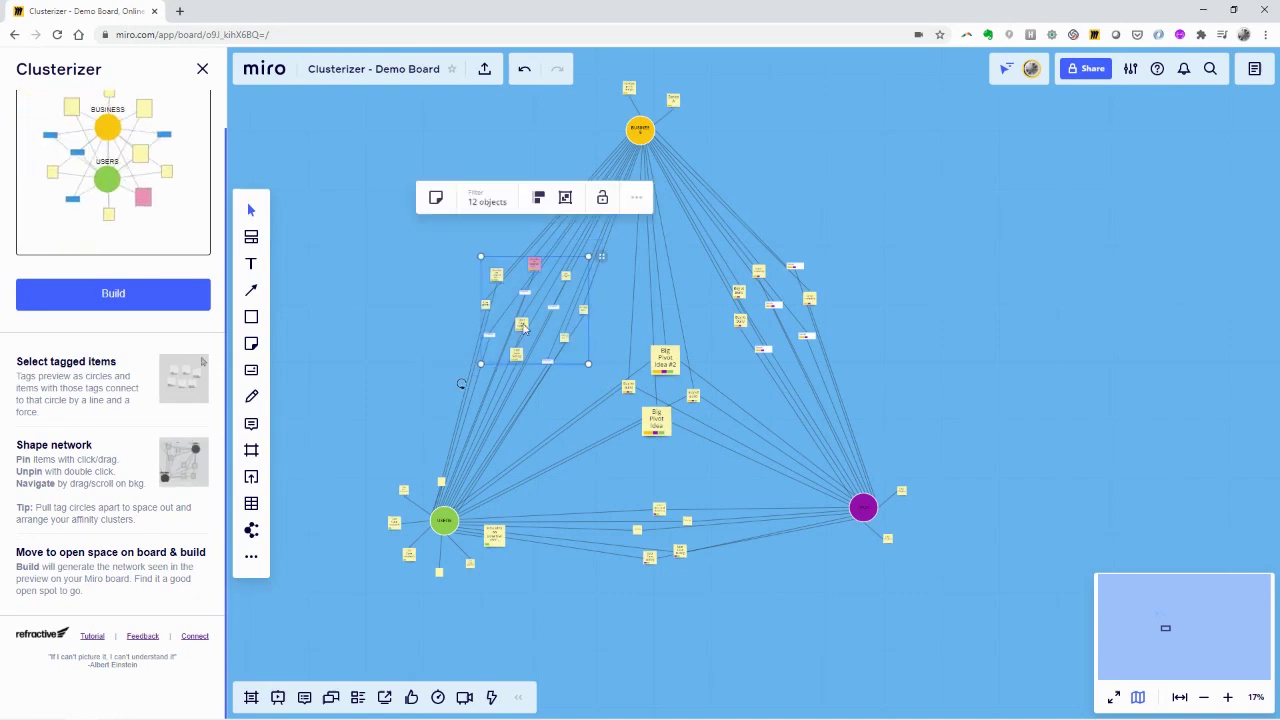
drag(501, 322, 453, 297)
drag(870, 238, 795, 316)
click(754, 342)
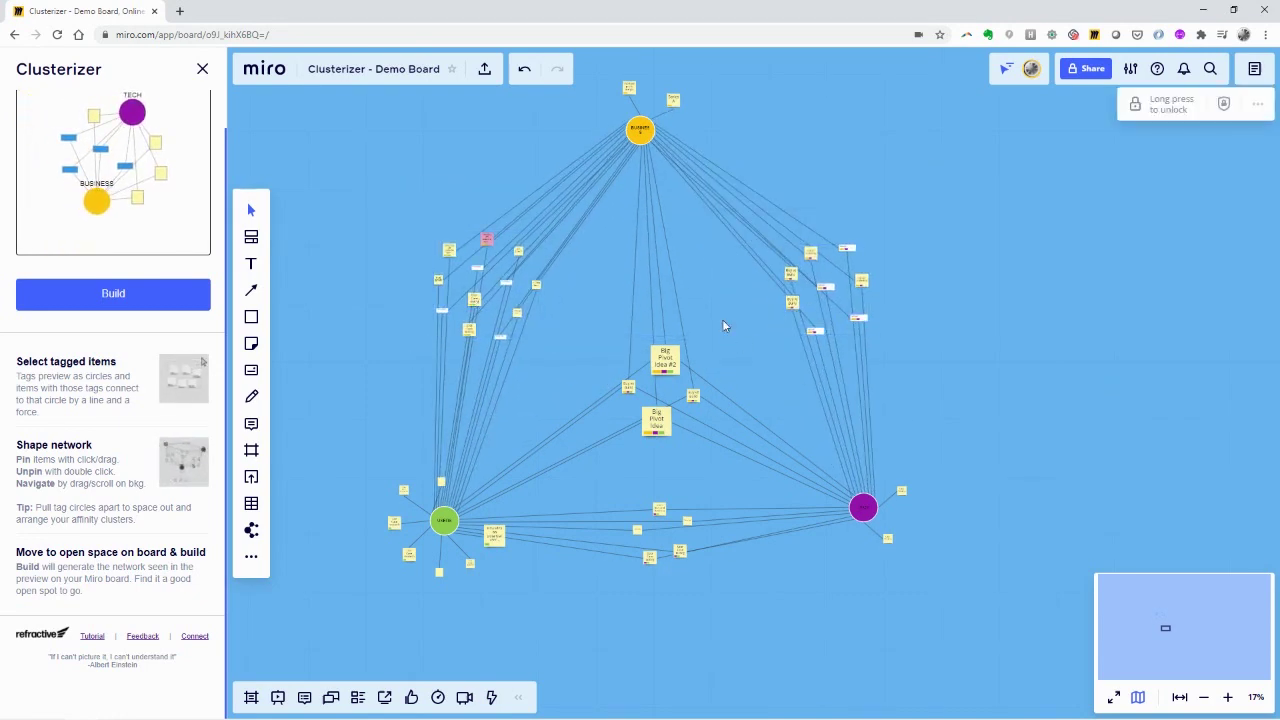
- Examine the widened triangular network, checking the BUSINESS–TECH cluster, the central notes and their connections to TECH up close
drag(681, 248, 641, 267)
scroll(628, 260, up, 1)
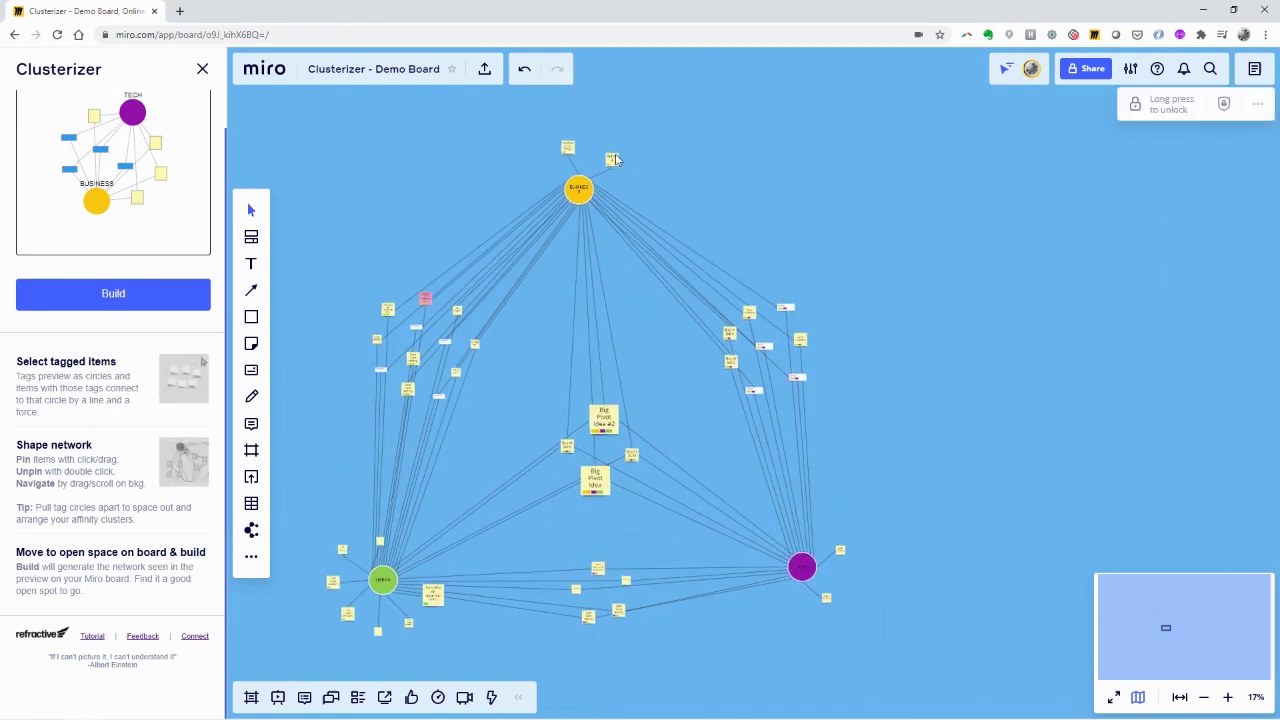
scroll(782, 398, up, 1)
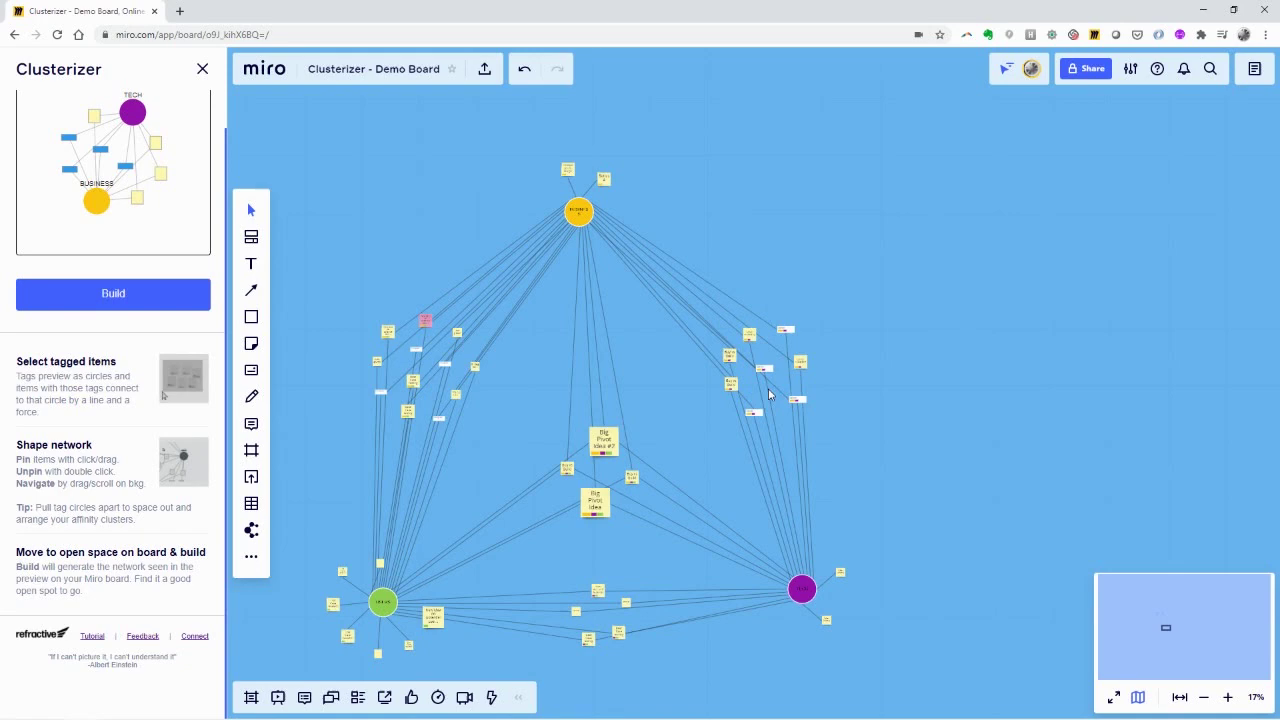
scroll(781, 341, down, 2)
scroll(775, 350, up, 3)
scroll(788, 414, down, 1)
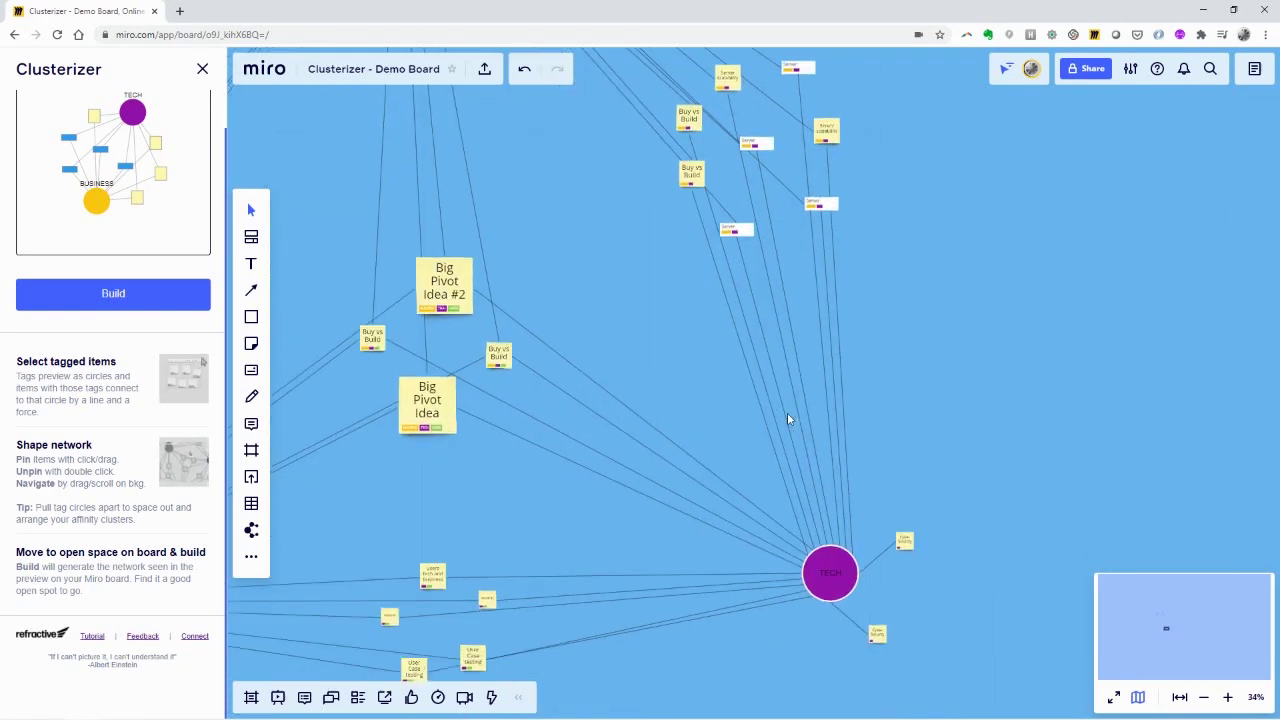
scroll(788, 412, up, 3)
scroll(700, 385, down, 2)
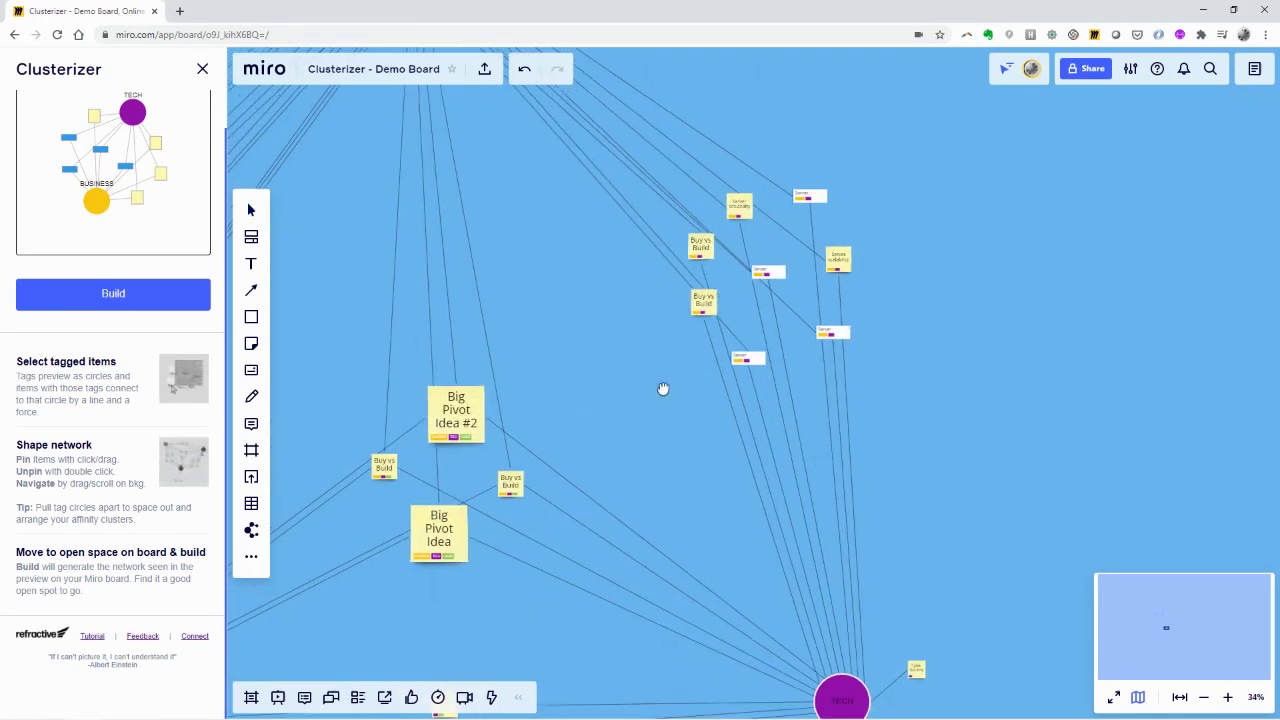
drag(755, 357, 781, 366)
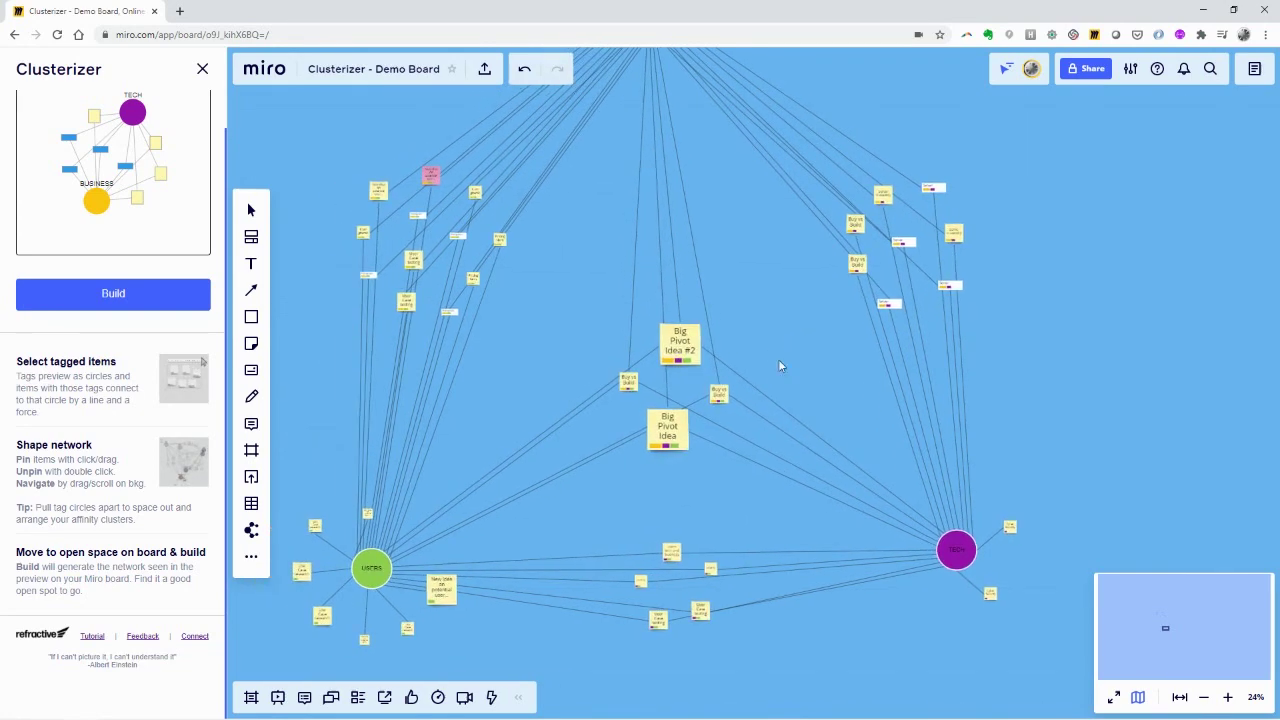
- Align the Big Pivot Idea #2 note directly above Big Pivot Idea and even out the Buy vs Build notes beside them
drag(687, 343, 674, 342)
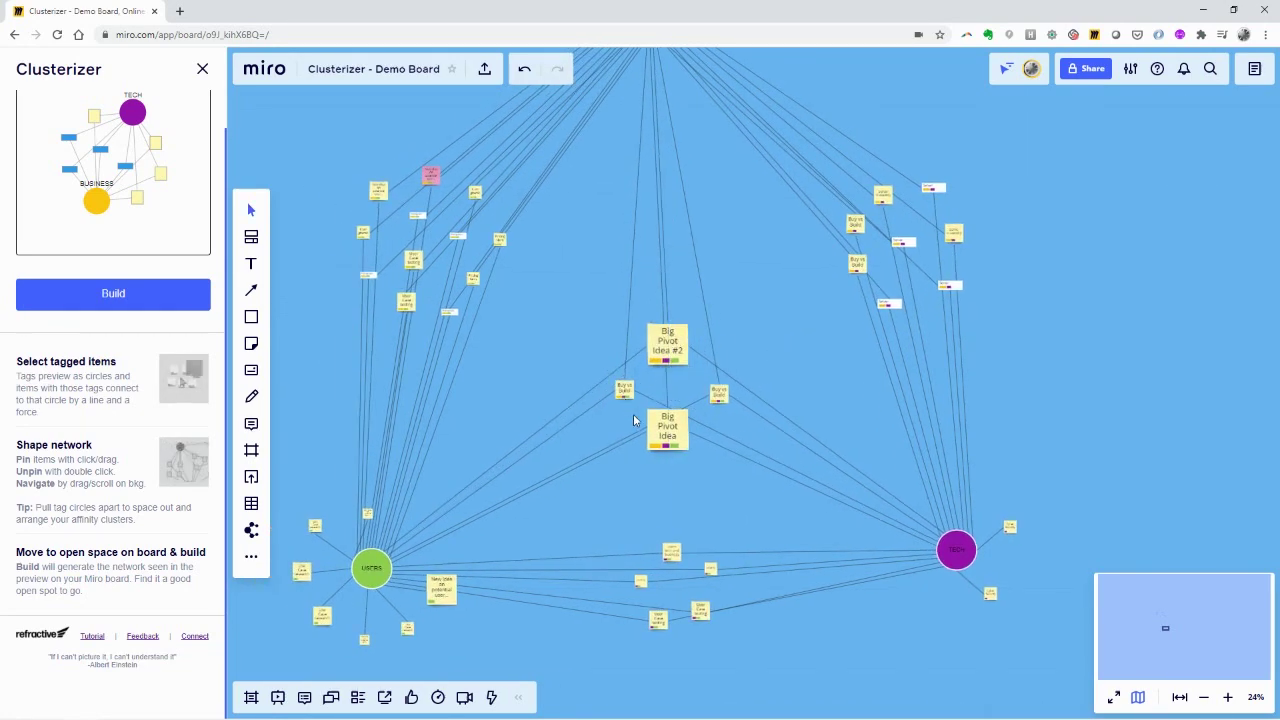
scroll(634, 423, down, 3)
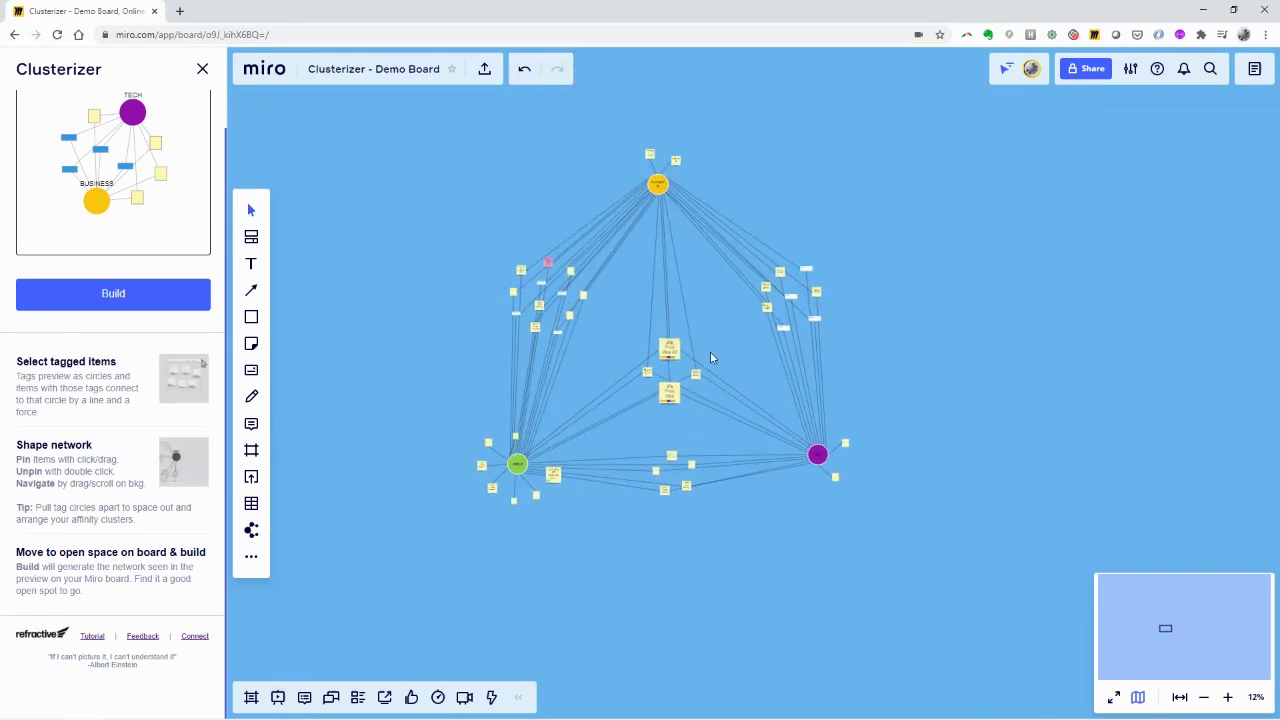
scroll(710, 351, up, 3)
scroll(717, 363, left, 2)
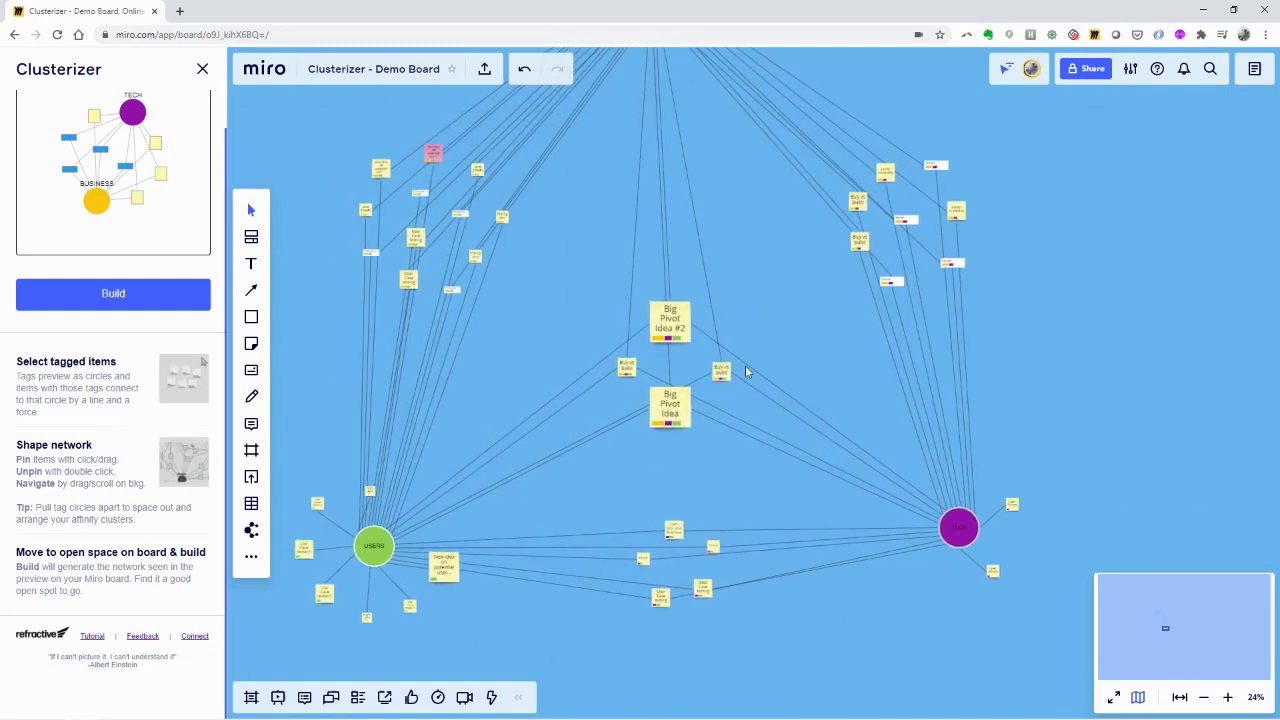
scroll(745, 372, down, 1)
scroll(728, 528, right, 1)
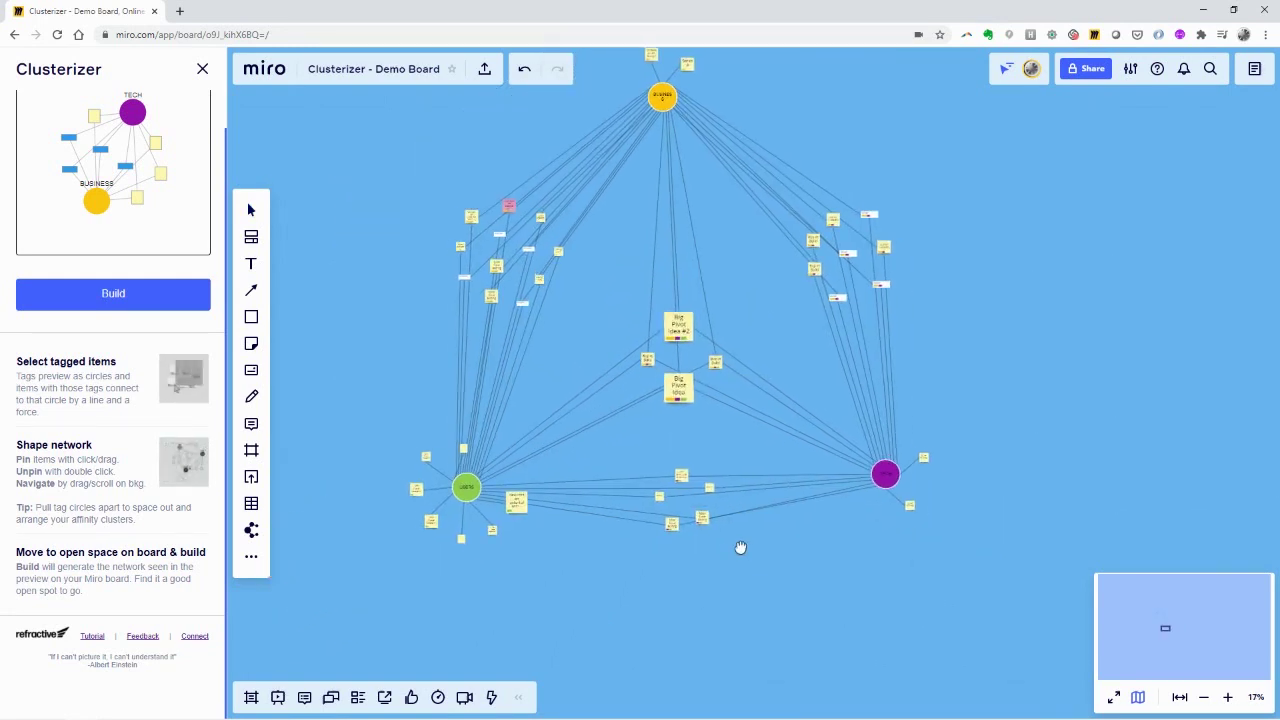
- Select the USERS–TECH, BUSINESS-only, BUSINESS–TECH, USERS-only and TECH-only clusters in turn to preview each as its own network
drag(742, 562, 618, 455)
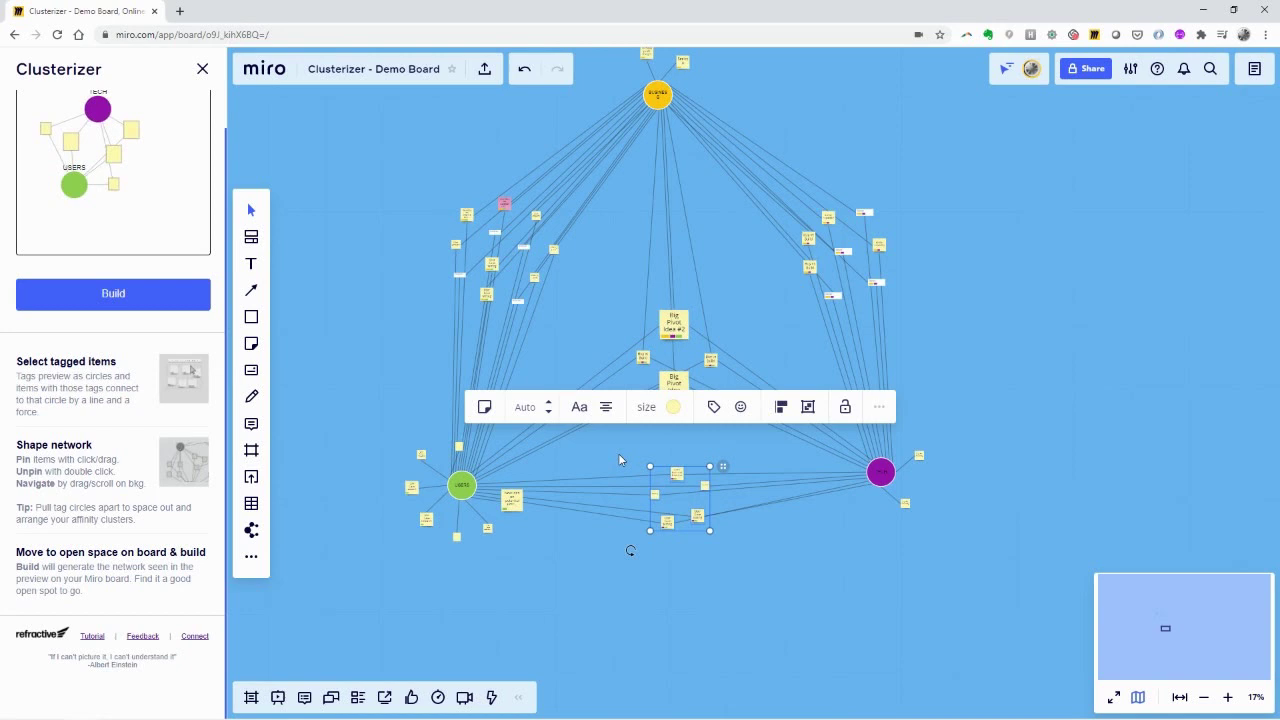
click(779, 97)
scroll(765, 105, up, 1)
drag(716, 76, 612, 128)
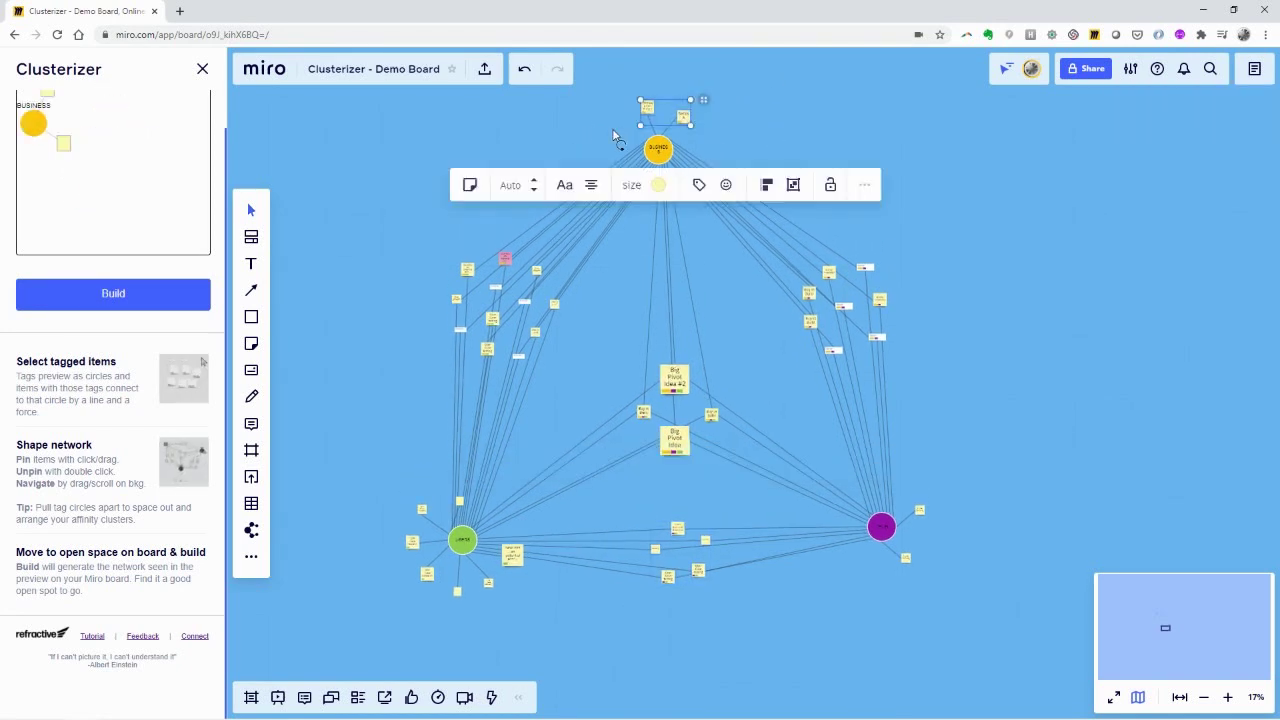
click(895, 241)
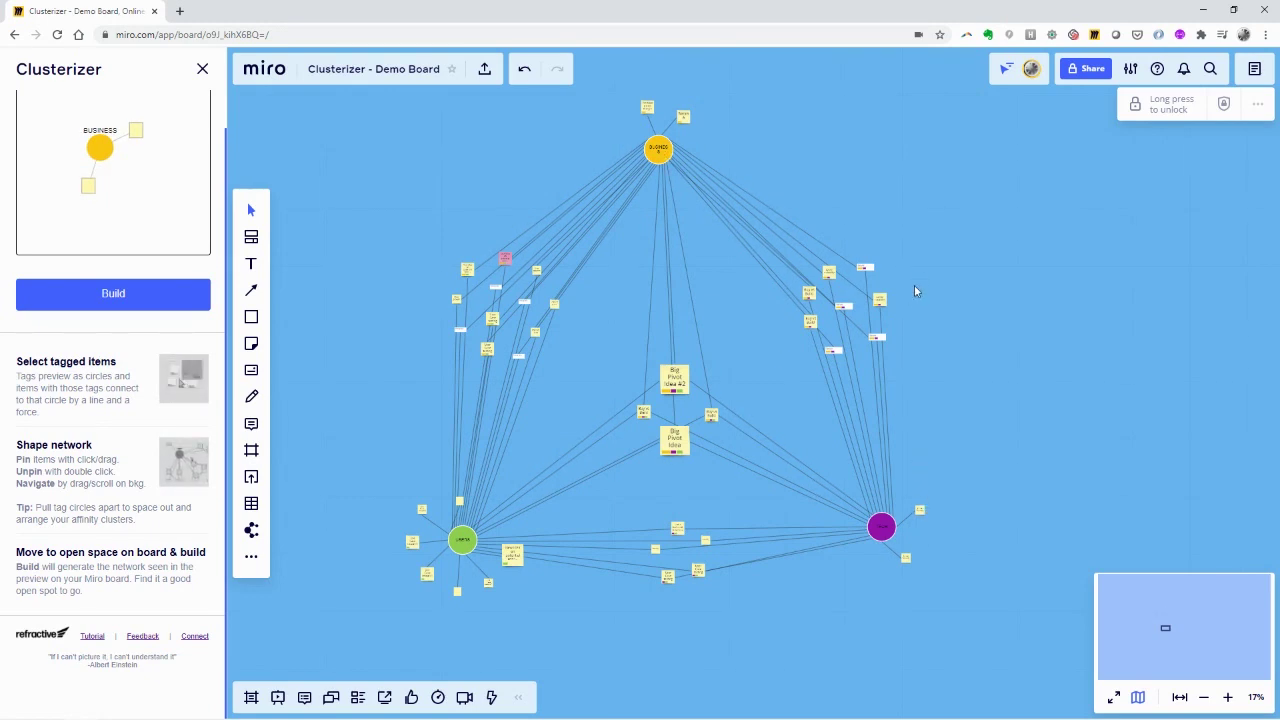
drag(920, 234, 780, 372)
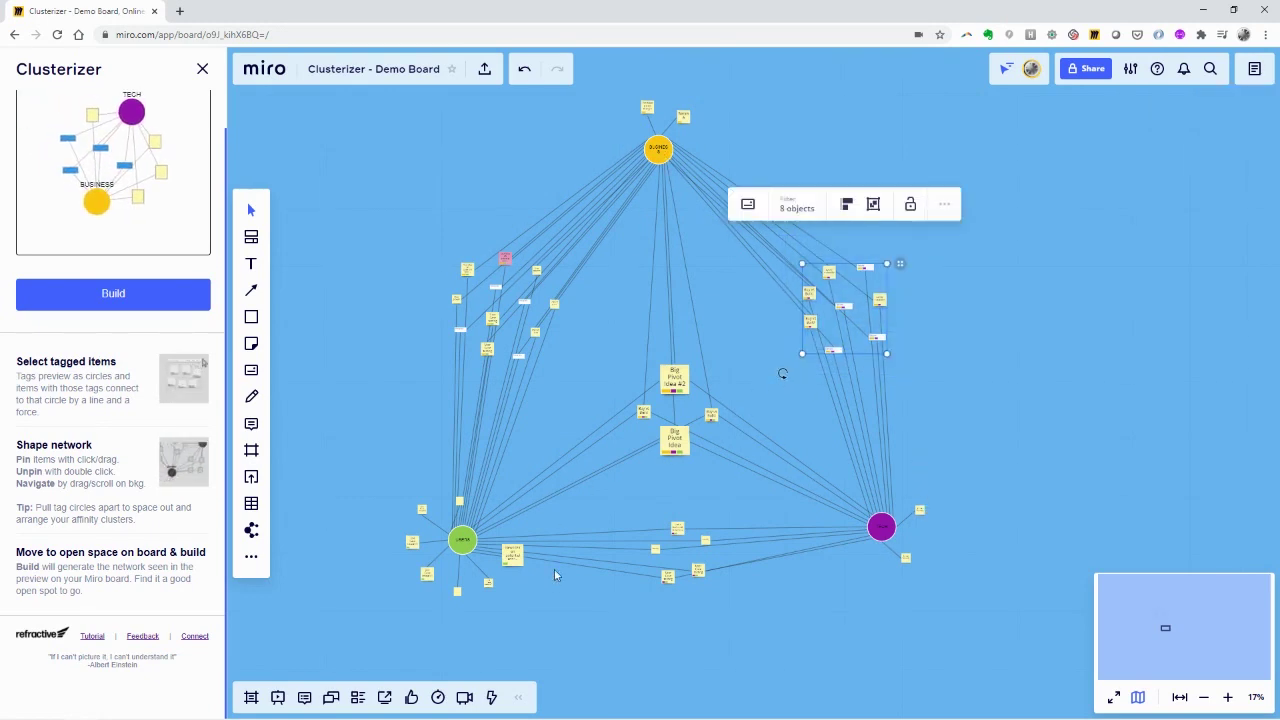
drag(542, 635, 380, 478)
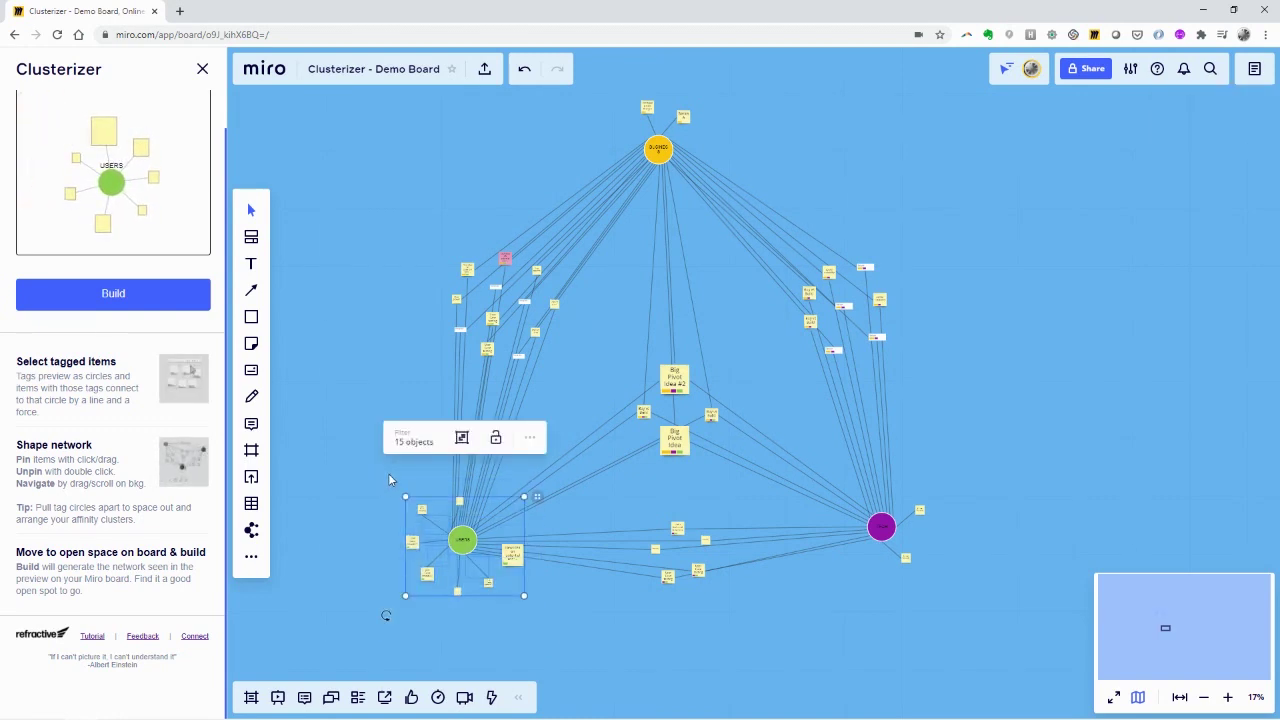
drag(977, 457, 843, 594)
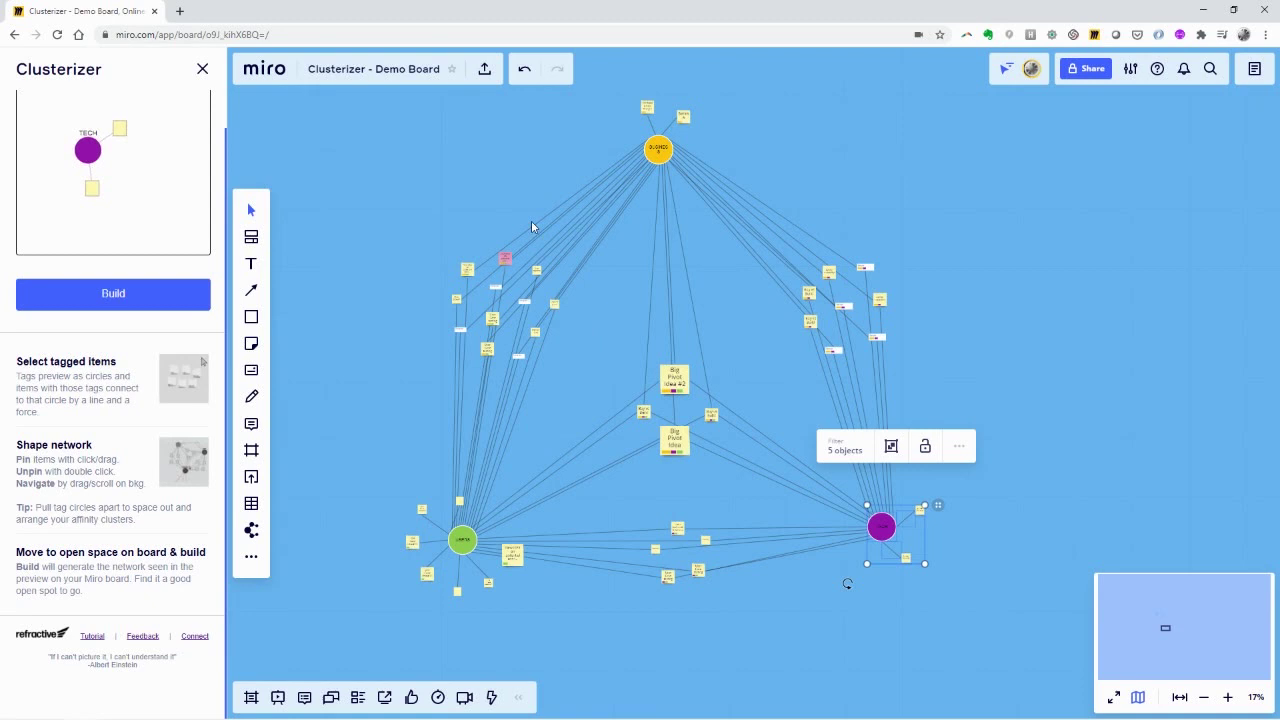
- Select the BUSINESS–USERS cluster and pull the USERS circle down and away from BUSINESS in the preview
drag(410, 209, 589, 397)
click(921, 224)
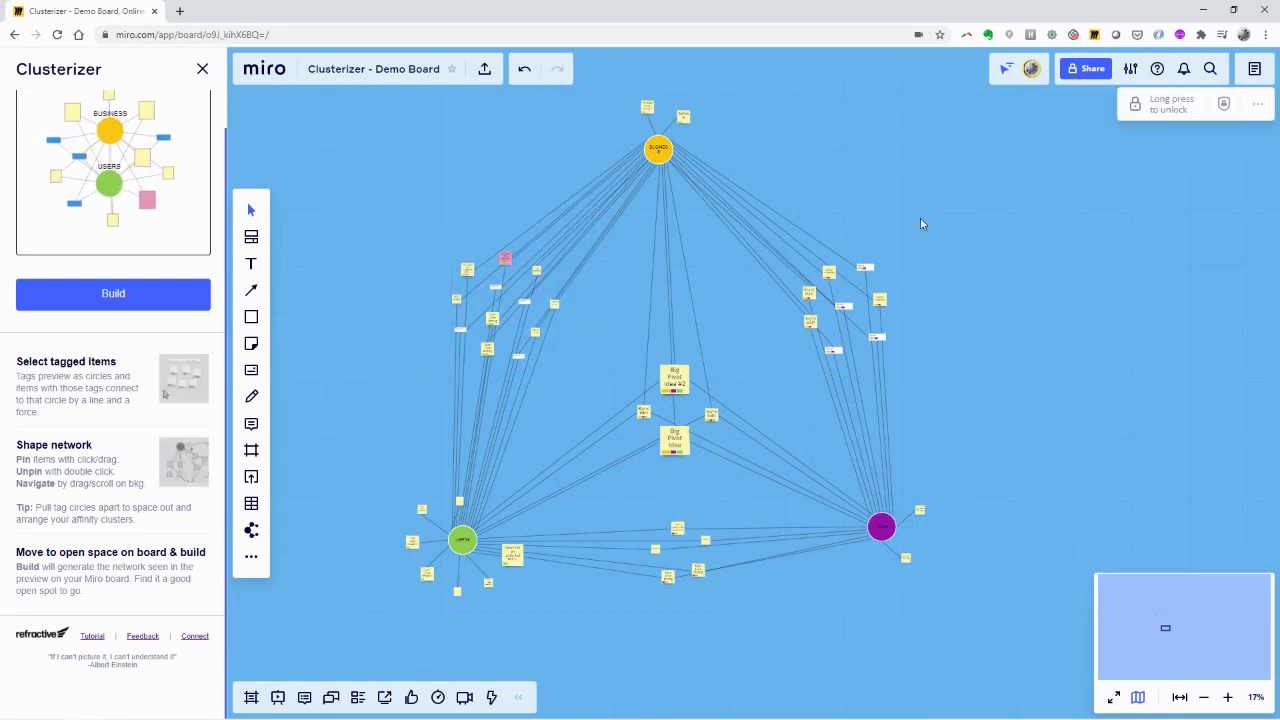
drag(394, 238, 572, 385)
click(428, 366)
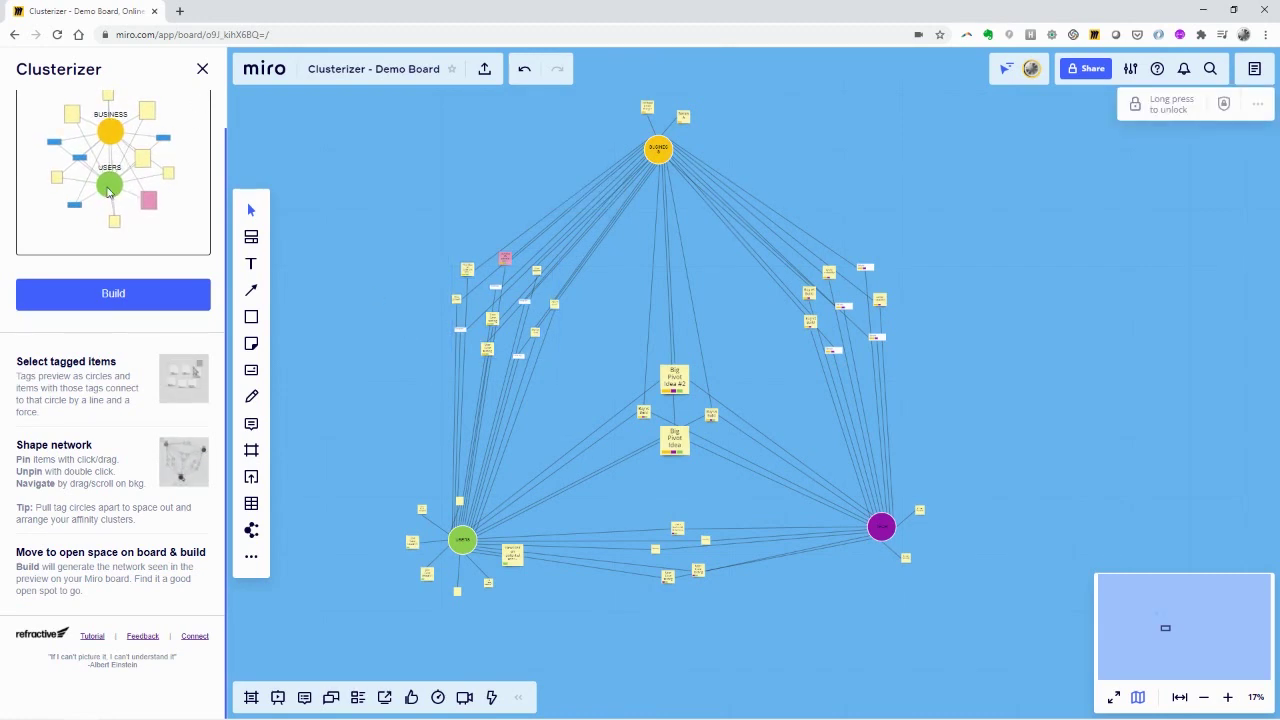
drag(108, 192, 170, 238)
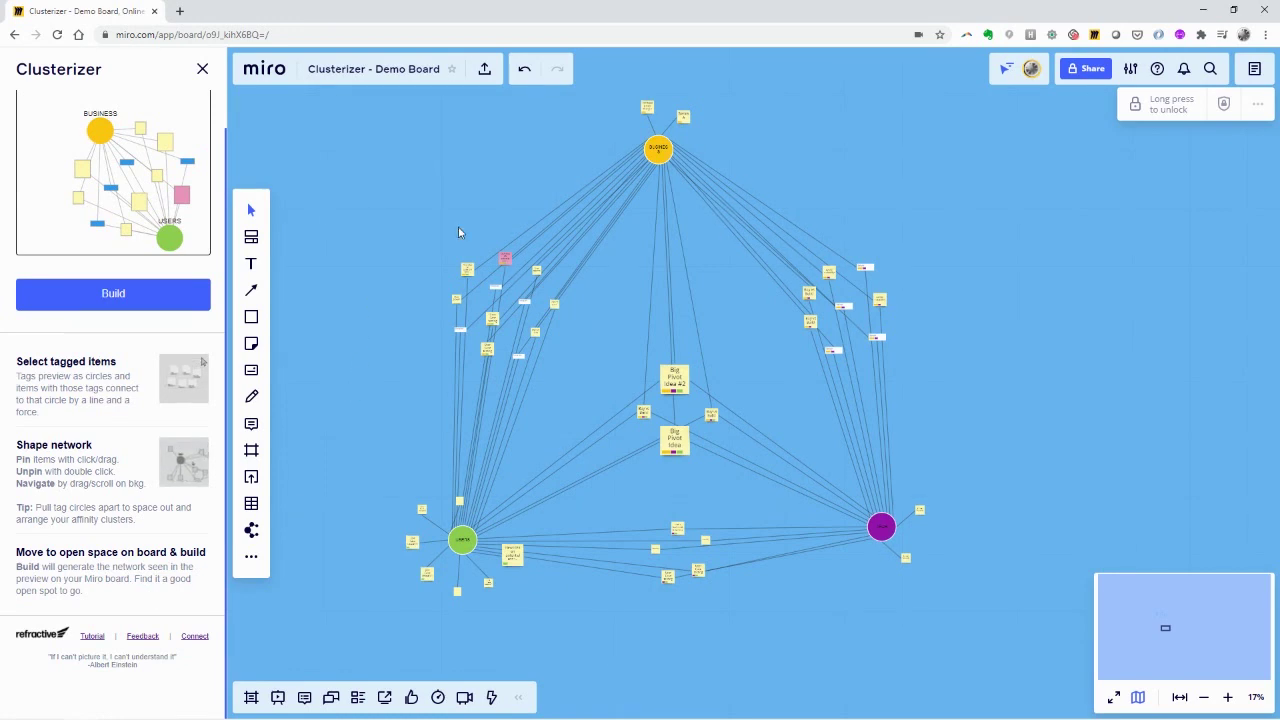
- Preview the BUSINESS–USERS cluster again, and bring the fruit network and the triangular network into view together
scroll(458, 232, down, 5)
drag(387, 150, 510, 320)
click(384, 260)
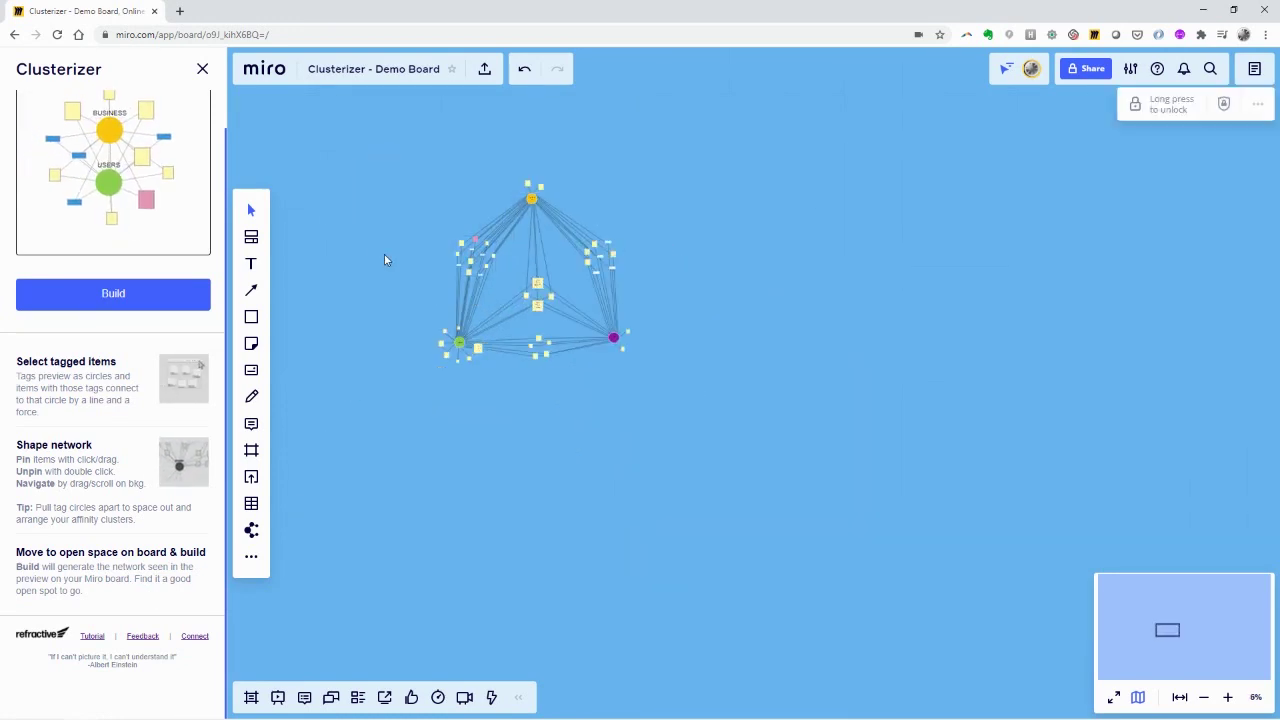
drag(351, 123, 649, 403)
scroll(558, 295, down, 3)
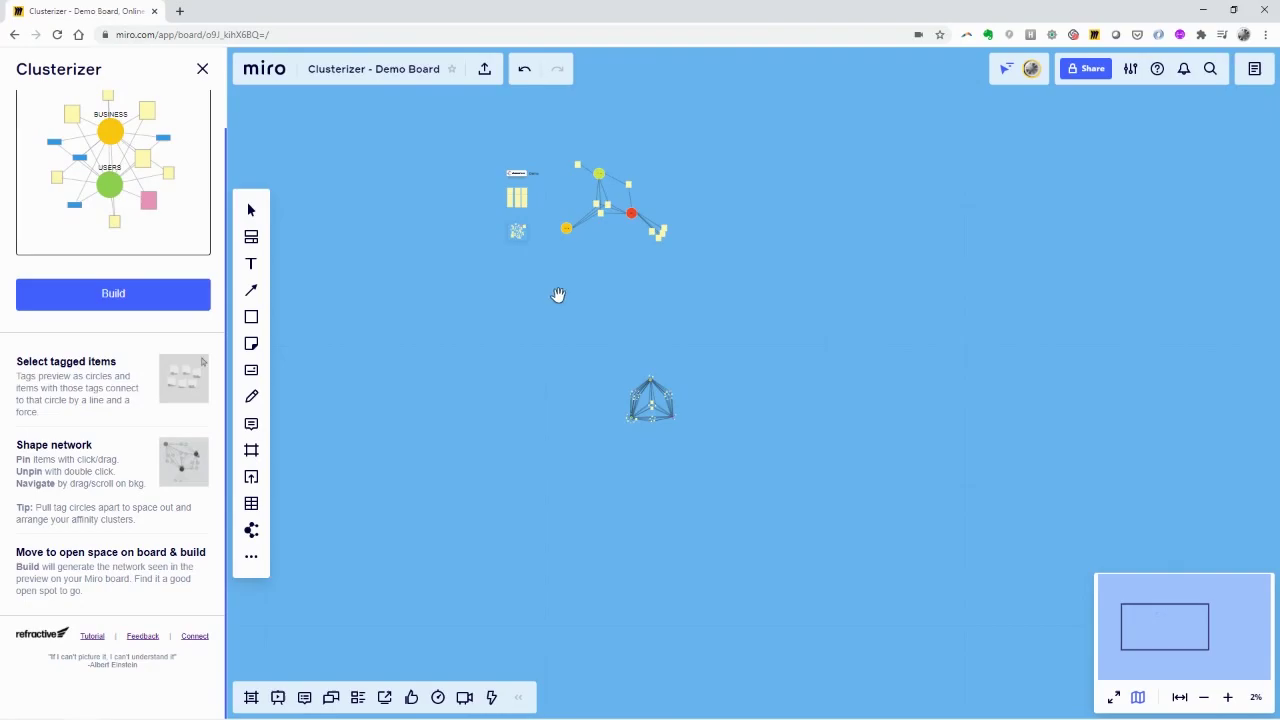